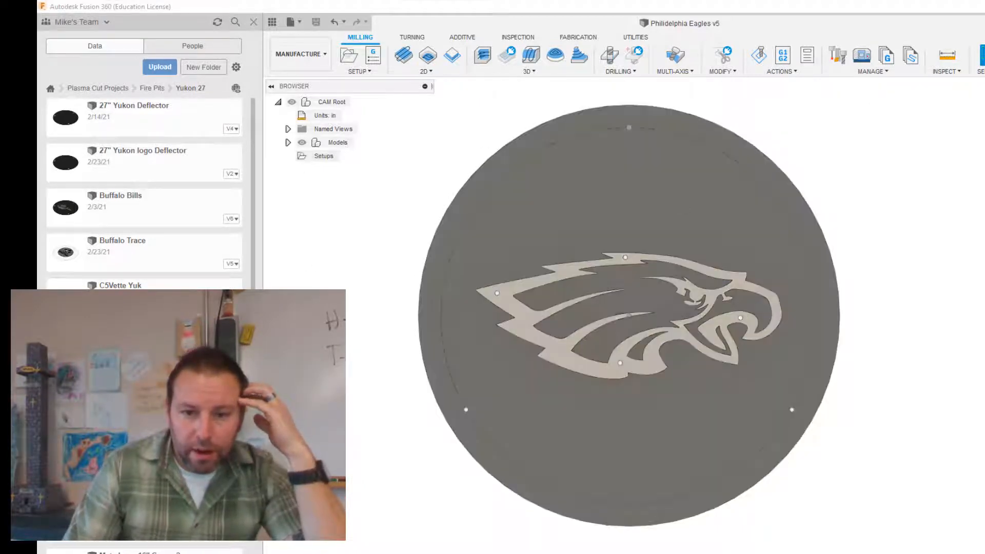
# Step: Create a manufacturing setup with its work origin at the stock box's lower-left corner
pyautogui.moveTo(460, 410)
pyautogui.mouseDown(button='middle')
pyautogui.moveTo(470, 393)
pyautogui.moveTo(471, 414)
pyautogui.mouseUp(button='middle')
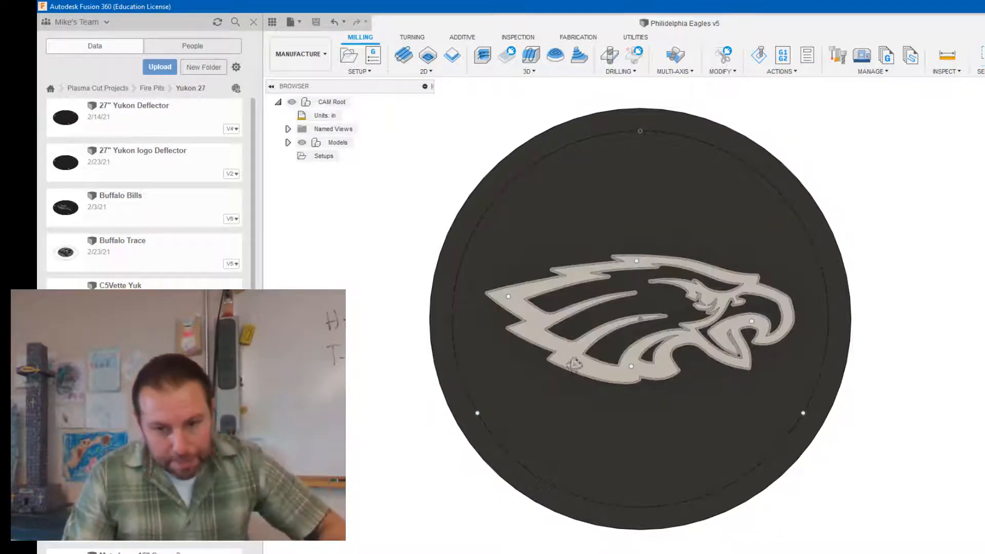
pyautogui.moveTo(574, 365)
pyautogui.keyDown('shift'); pyautogui.mouseDown(button='middle')
pyautogui.moveTo(642, 304)
pyautogui.moveTo(586, 370)
pyautogui.moveTo(566, 362)
pyautogui.mouseUp(button='middle'); pyautogui.keyUp('shift')
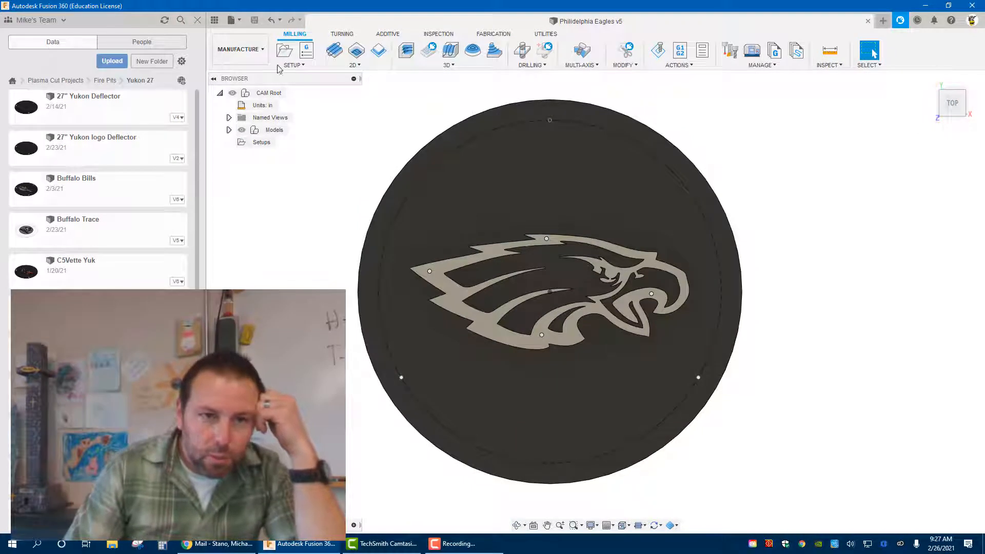
pyautogui.click(284, 50)
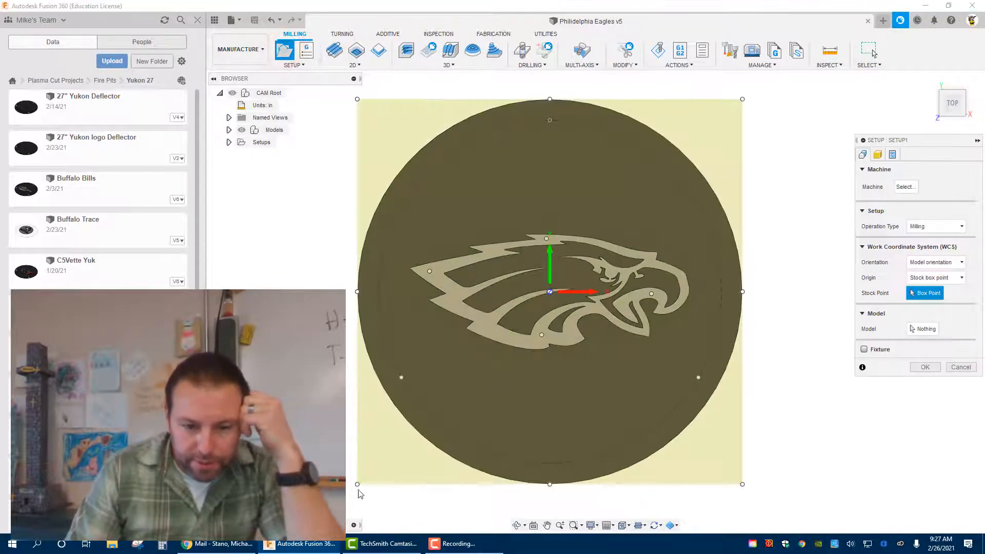
pyautogui.click(357, 484)
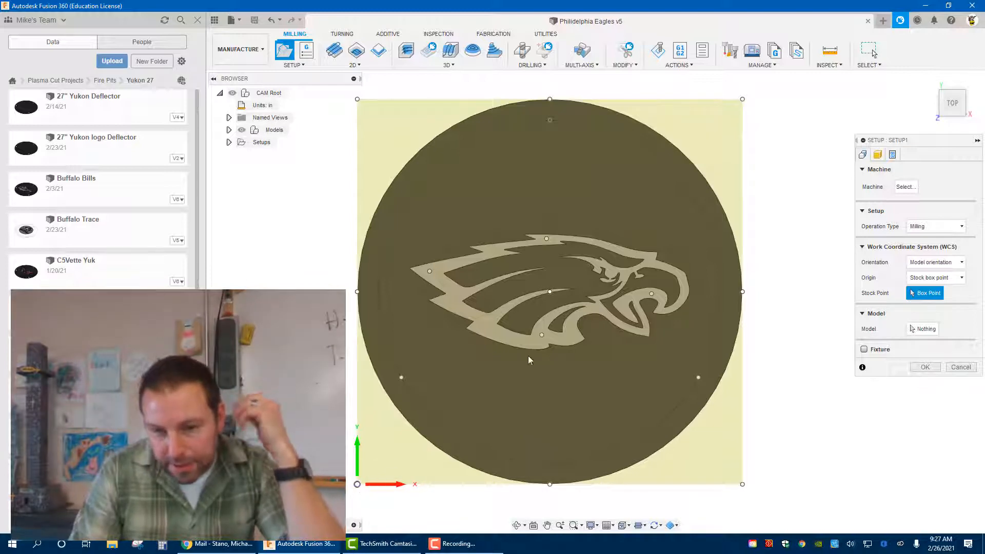
# Step: Change the setup's operation type to Cutting and select the round plate body as its model
pyautogui.click(929, 224)
pyautogui.click(931, 256)
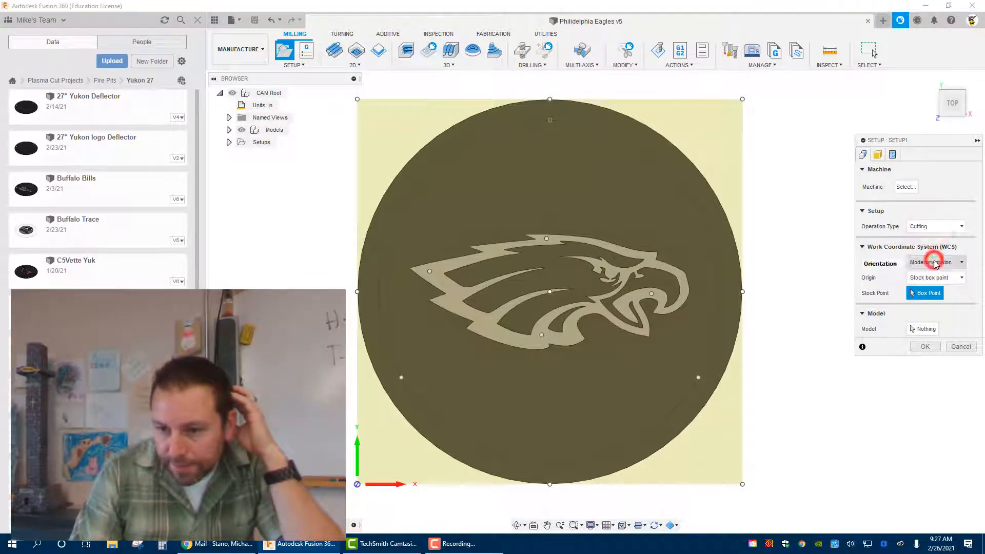
pyautogui.click(925, 329)
pyautogui.click(539, 448)
# Step: Set the round plate's stock to no additional stock, name the program 1001EaglesBot and finish the setup
pyautogui.click(876, 154)
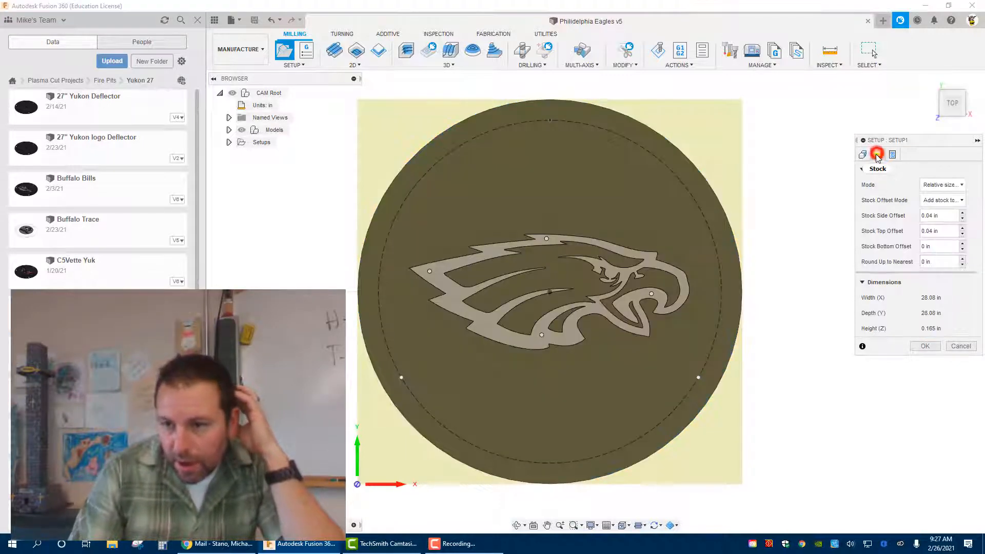
pyautogui.click(944, 200)
pyautogui.click(925, 212)
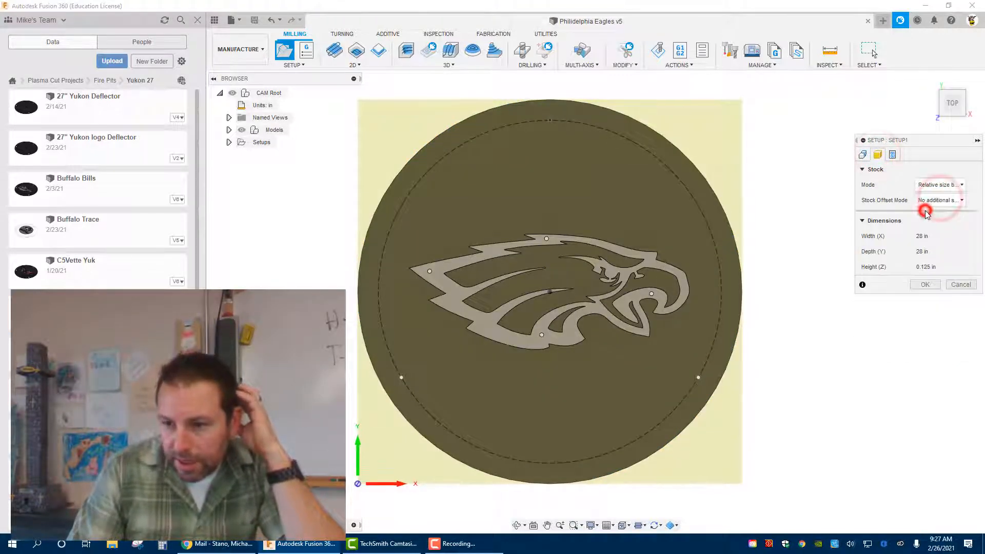
pyautogui.click(892, 155)
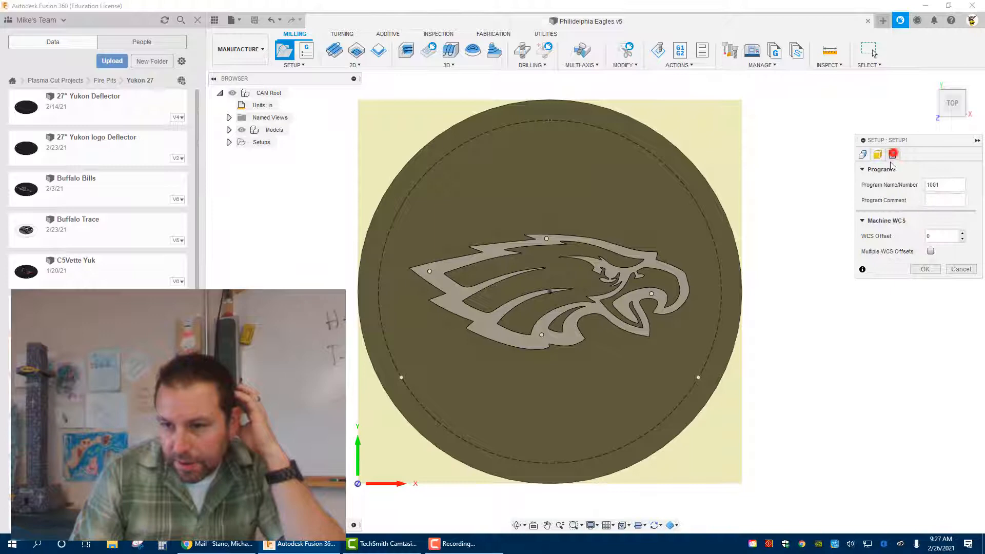
pyautogui.click(946, 183)
pyautogui.write('EaglesBot')
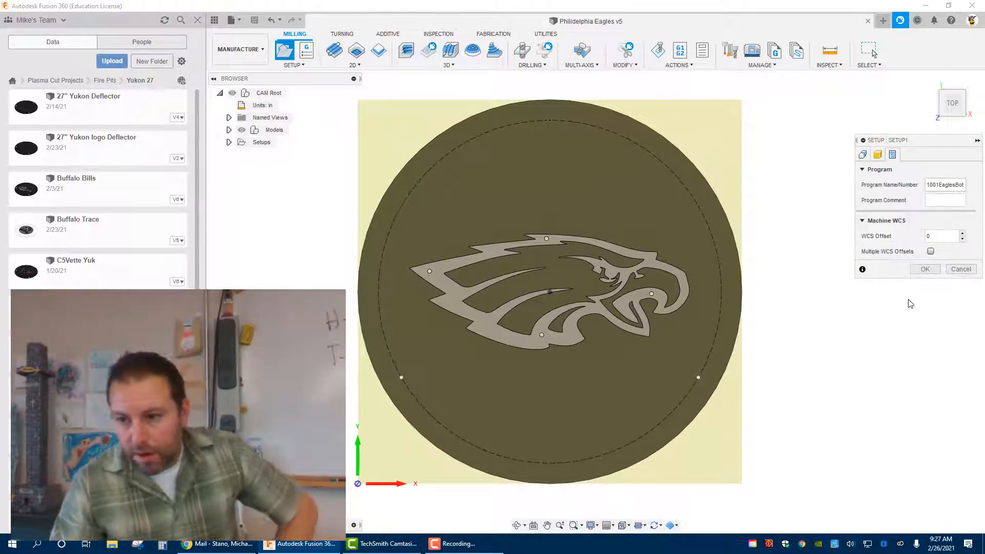
pyautogui.click(925, 268)
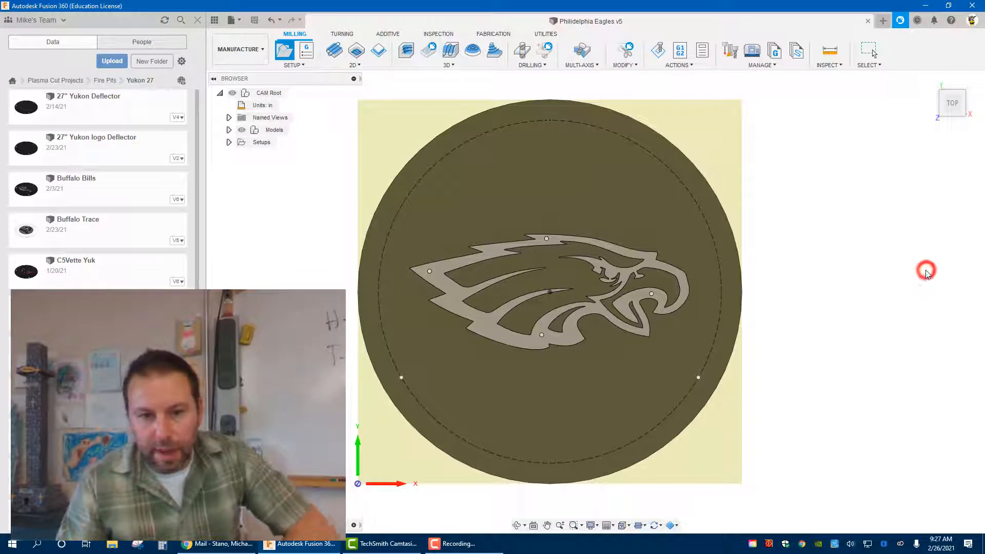
# Step: Create a second cutting setup for the eagle head body, with its origin at the stock box's lower-left corner
pyautogui.click(283, 49)
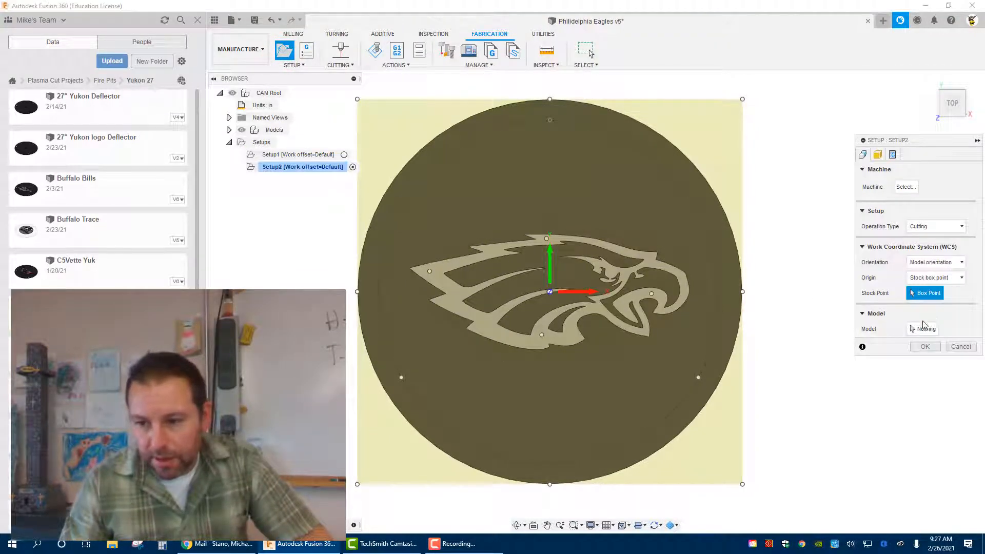
pyautogui.click(923, 328)
pyautogui.click(513, 336)
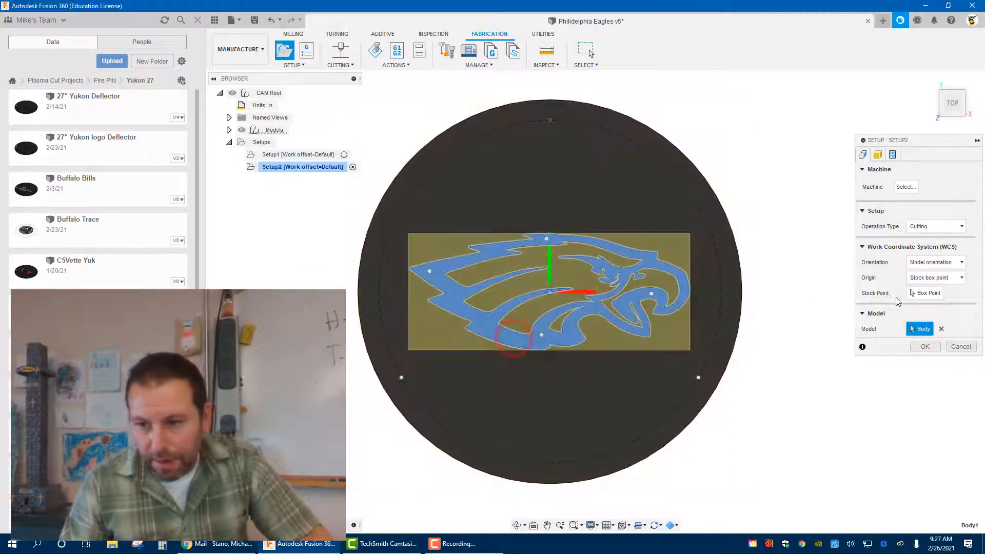
pyautogui.click(923, 293)
pyautogui.click(409, 350)
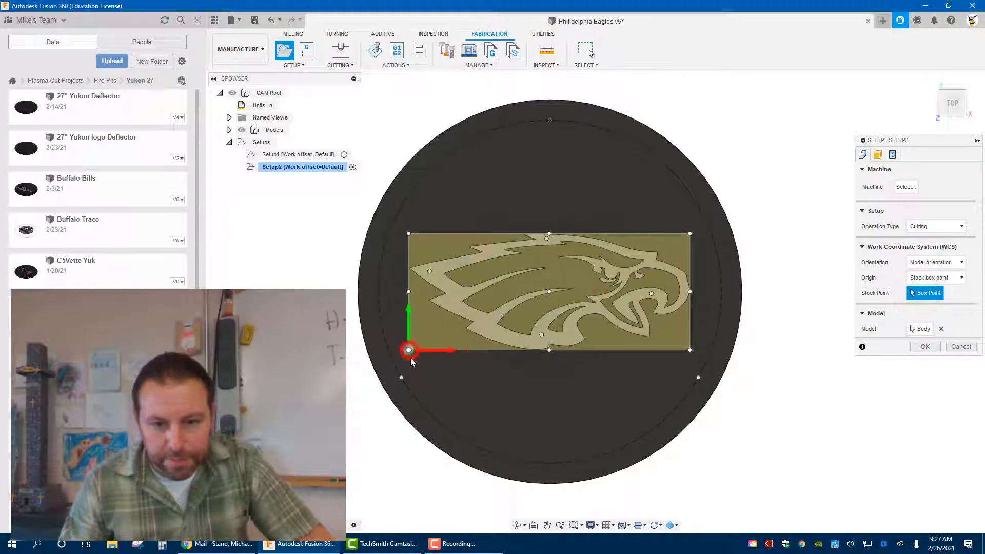
# Step: Set the eagle head's stock to no additional stock, name the program 1001Eagles and finish the setup
pyautogui.click(876, 152)
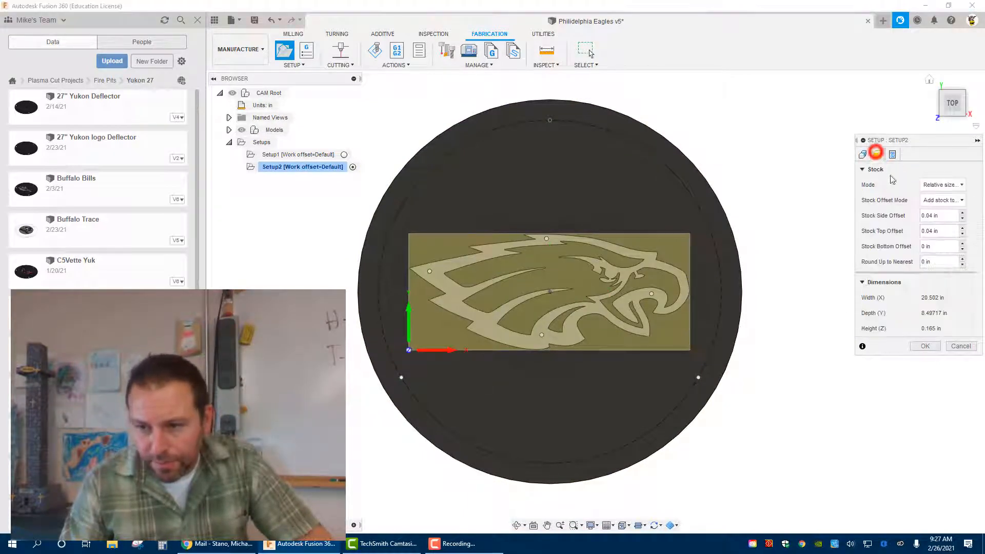
pyautogui.click(933, 200)
pyautogui.click(918, 214)
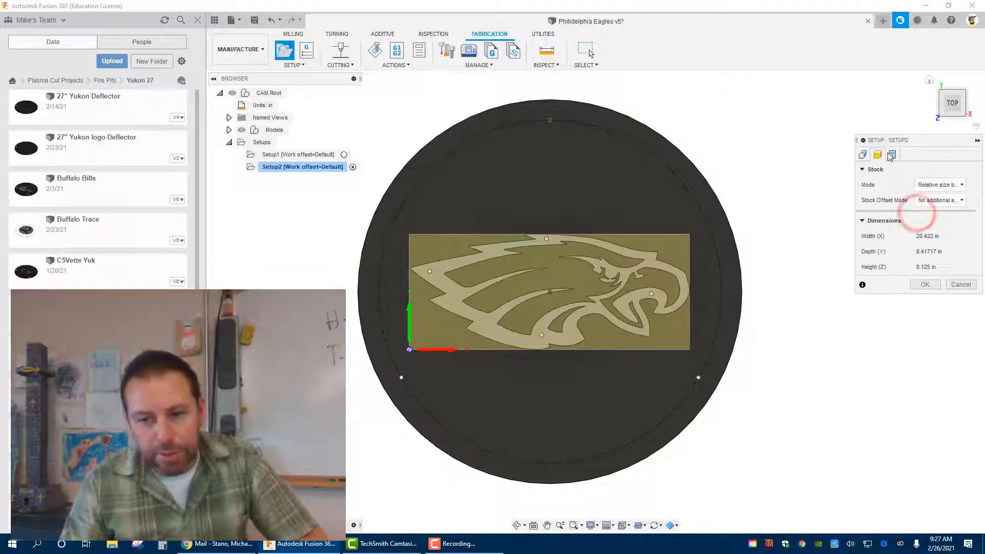
pyautogui.click(893, 155)
pyautogui.click(943, 185)
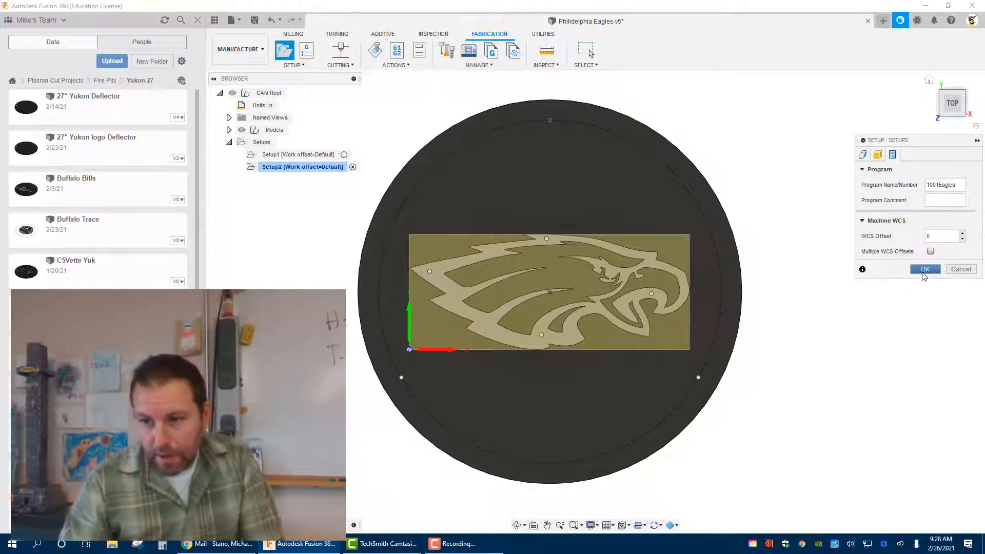
pyautogui.click(924, 274)
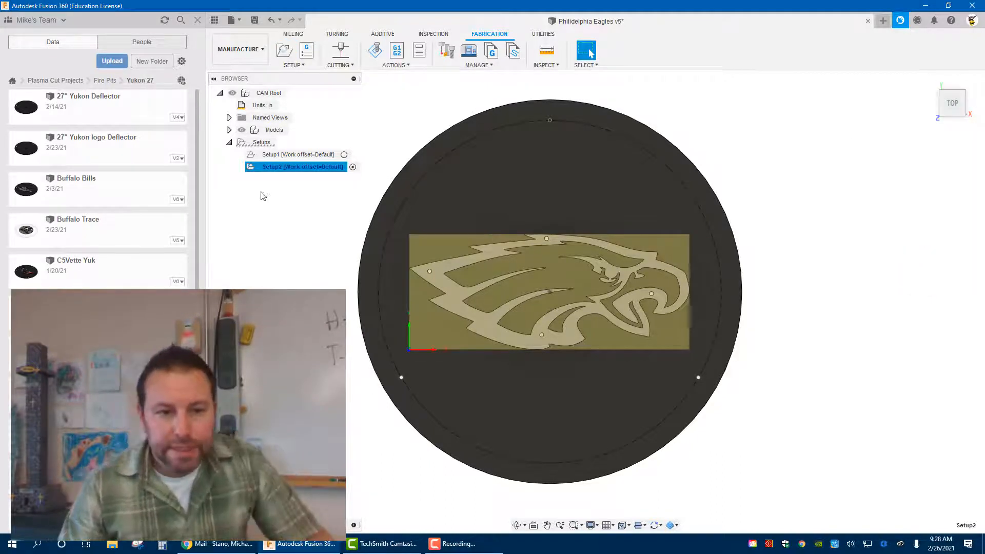
pyautogui.click(261, 155)
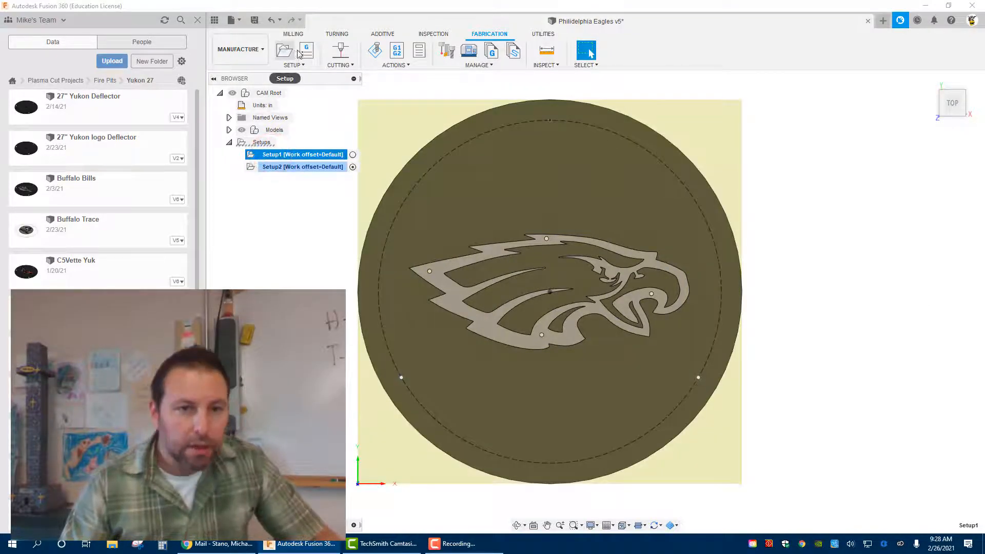
pyautogui.click(341, 51)
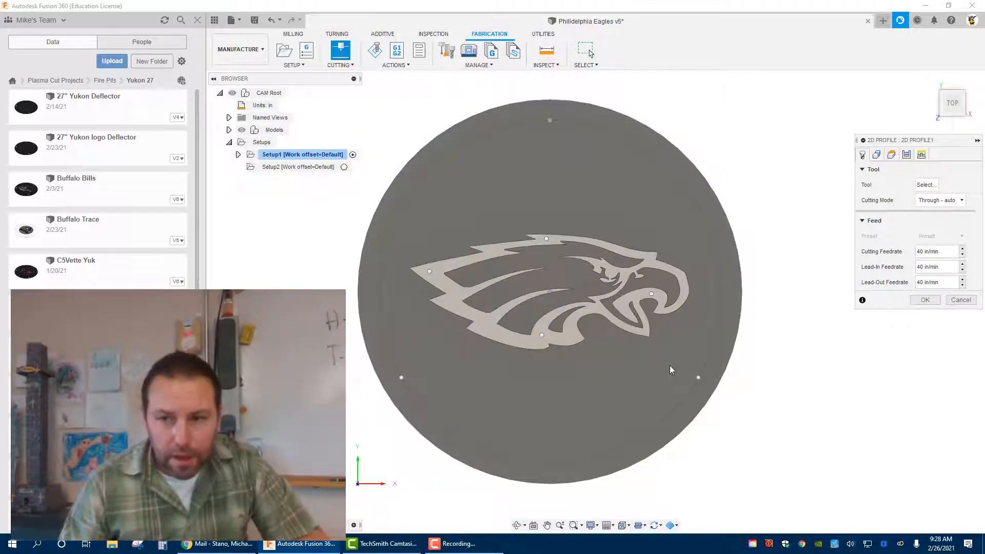
pyautogui.click(925, 184)
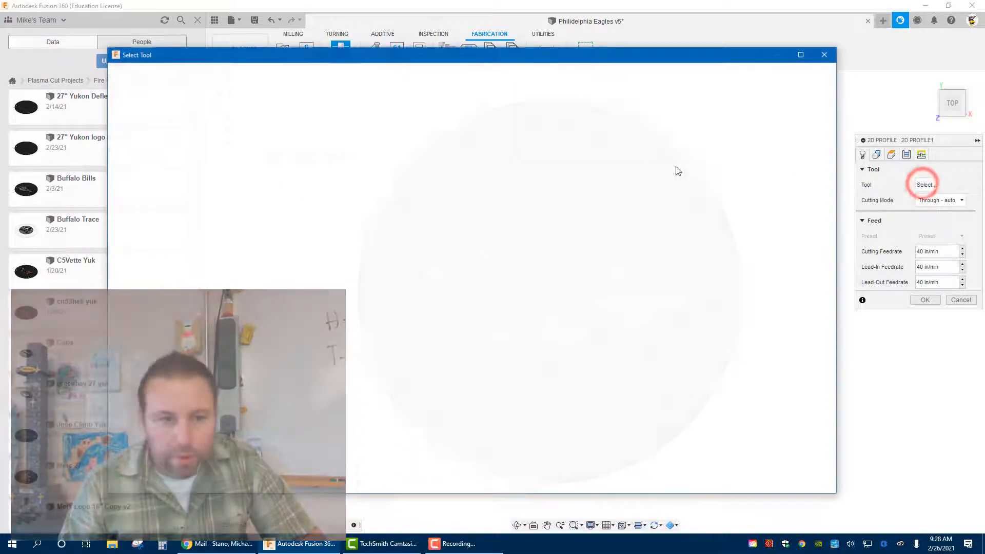
pyautogui.click(143, 235)
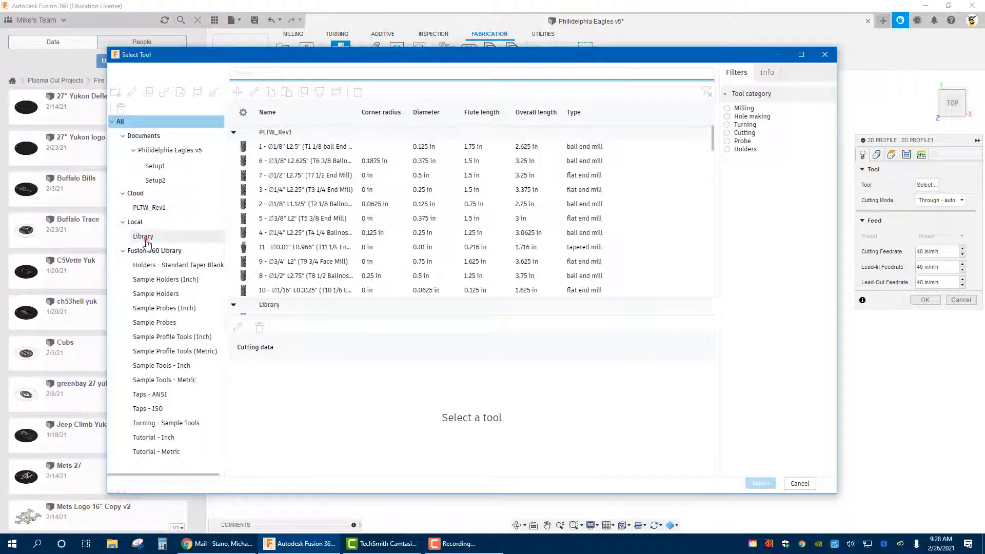
pyautogui.click(268, 188)
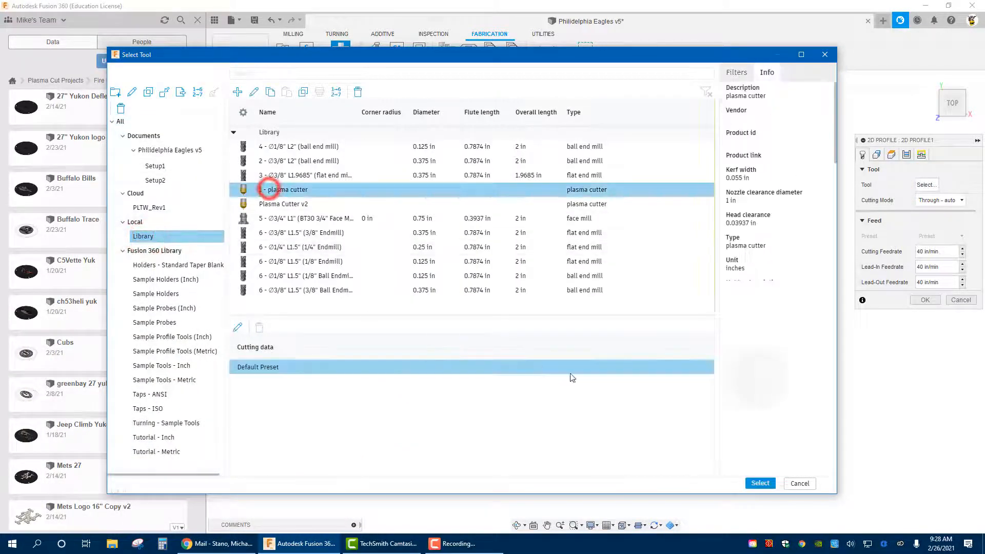
pyautogui.click(772, 483)
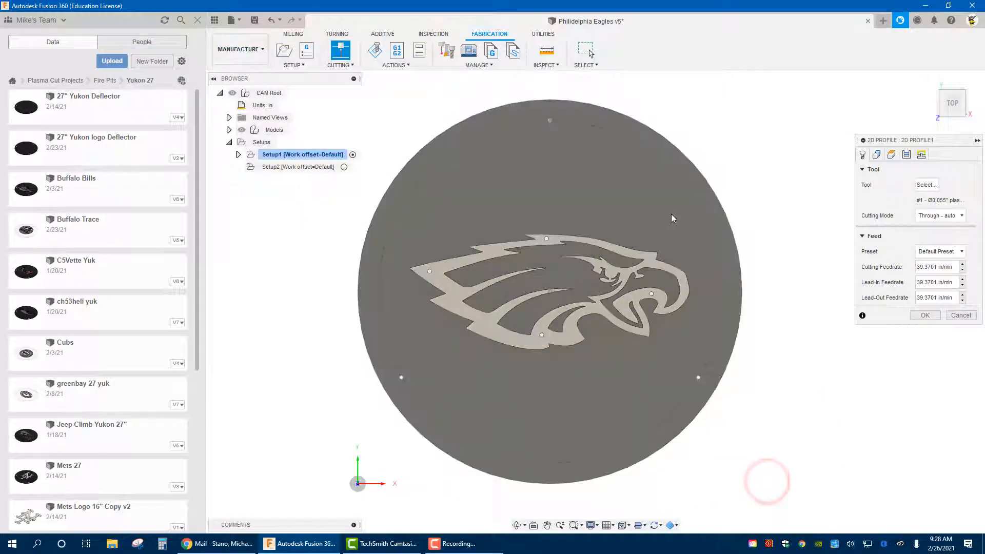
pyautogui.click(875, 154)
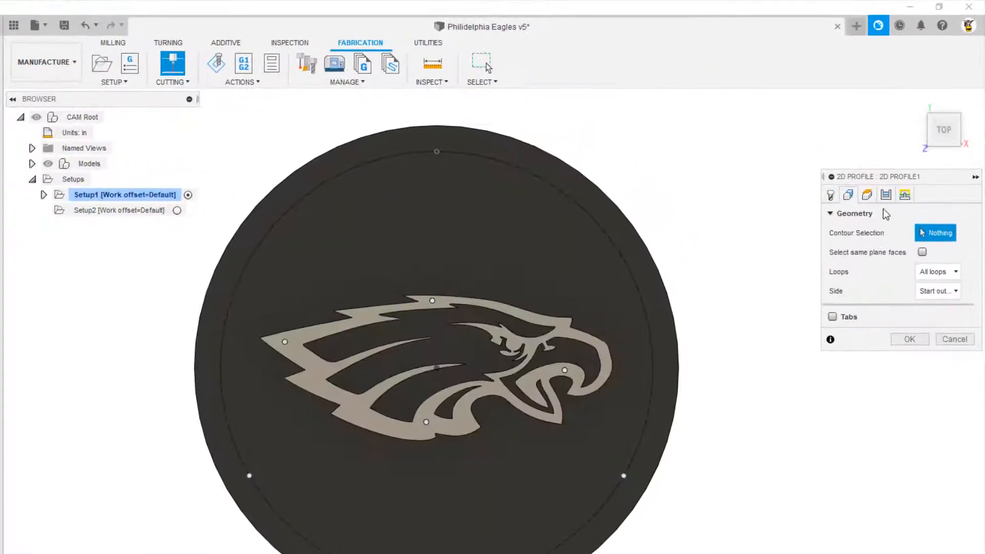
pyautogui.click(868, 195)
pyautogui.click(885, 195)
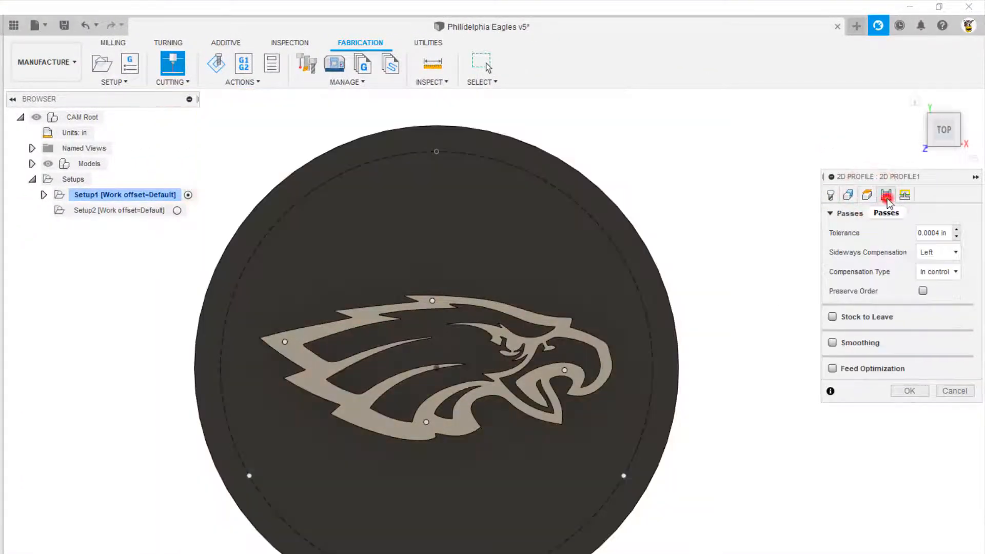
pyautogui.click(934, 235)
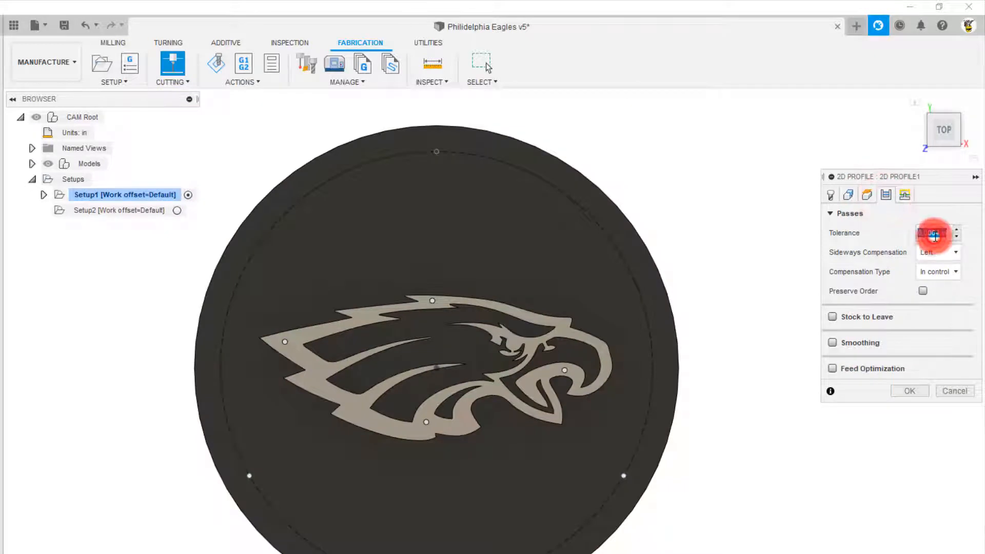
pyautogui.write('.00')
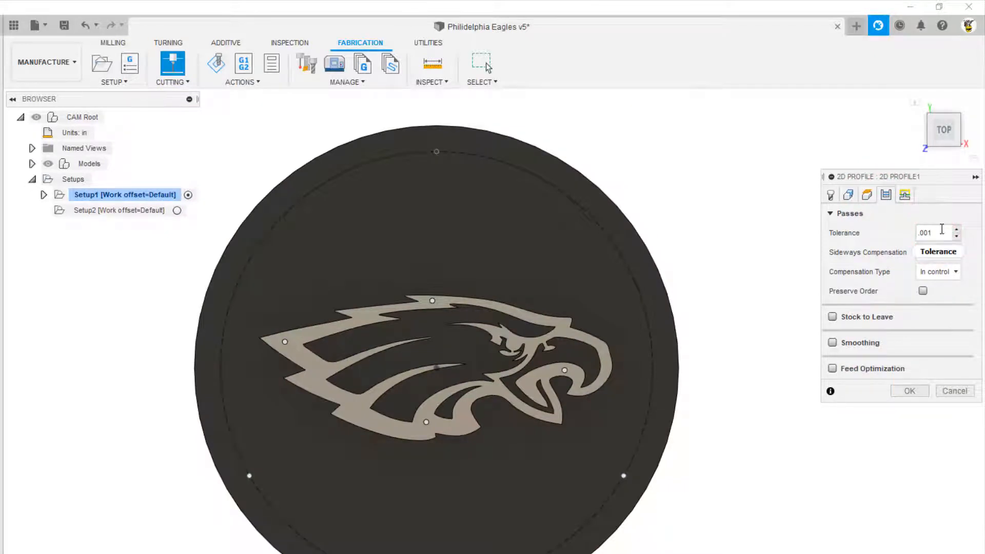
pyautogui.click(833, 342)
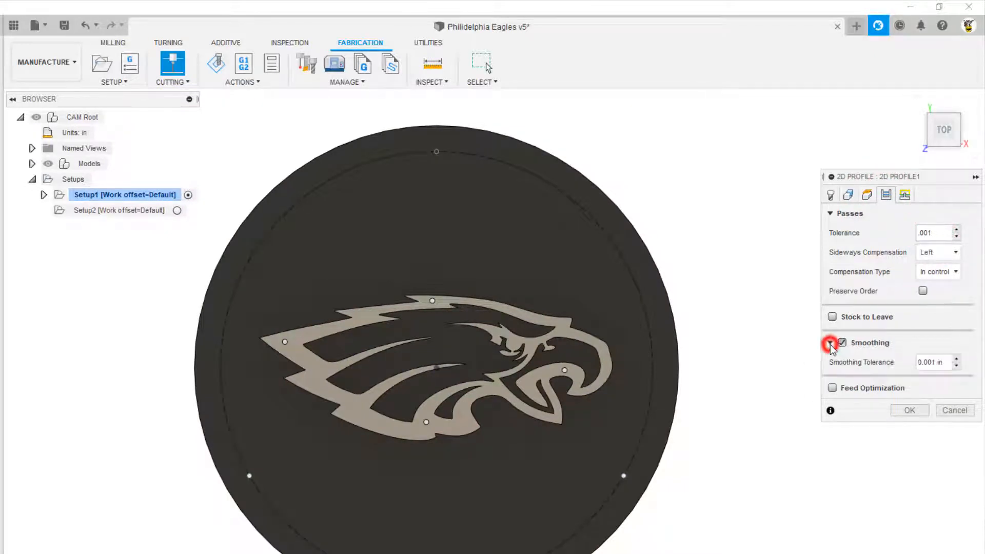
pyautogui.click(906, 200)
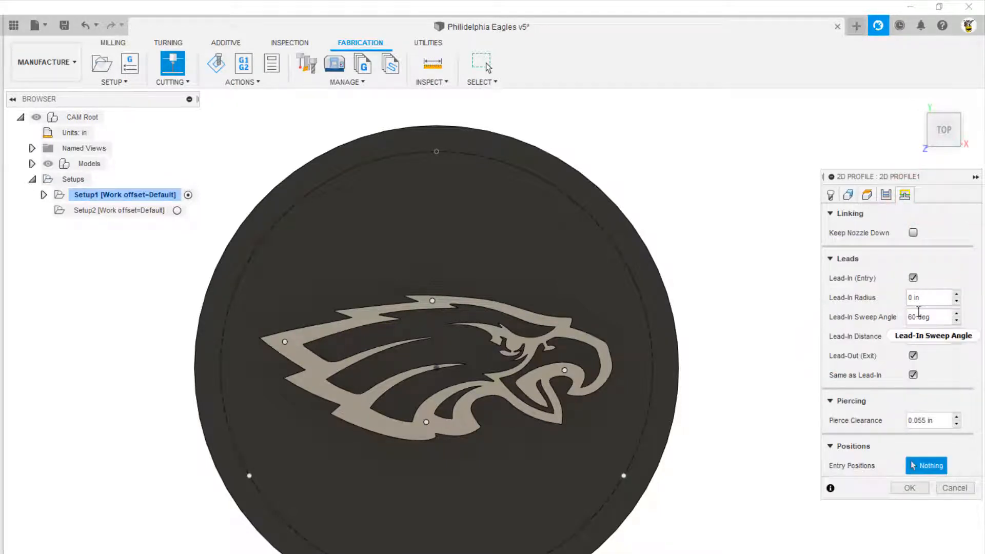
pyautogui.moveTo(918, 312)
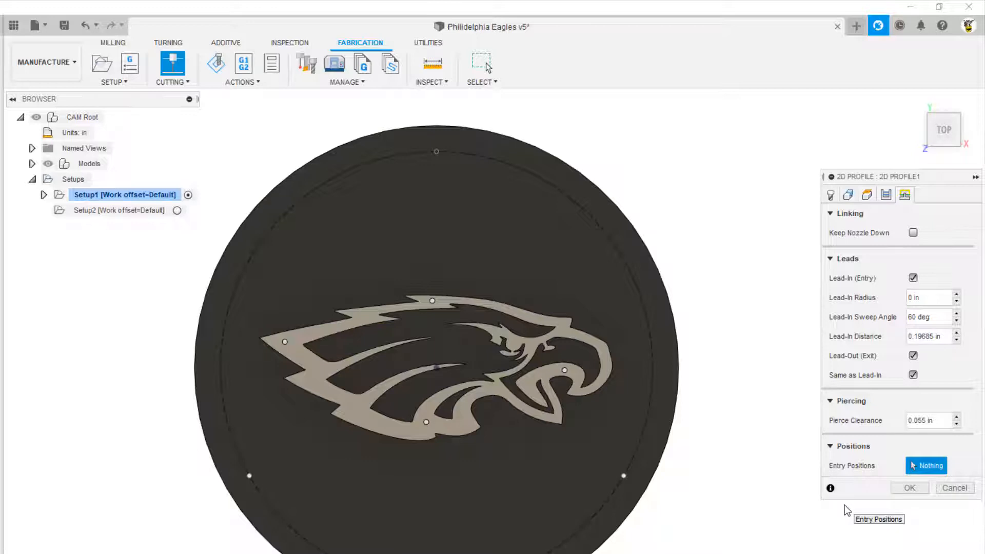
pyautogui.click(954, 488)
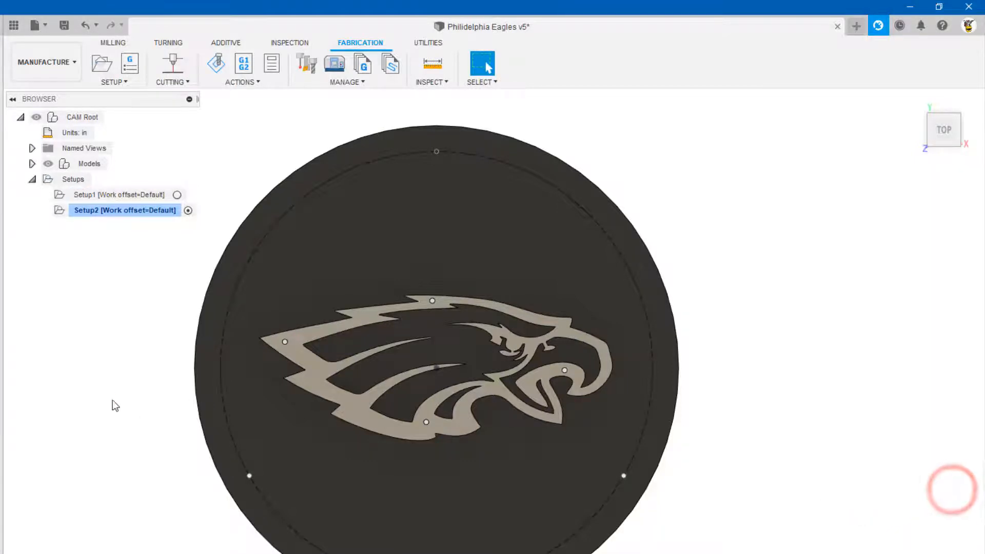
# Step: Activate the round plate's setup and add operations to it from the Plasma Ops 16 ga template
pyautogui.click(110, 195)
pyautogui.click(188, 194)
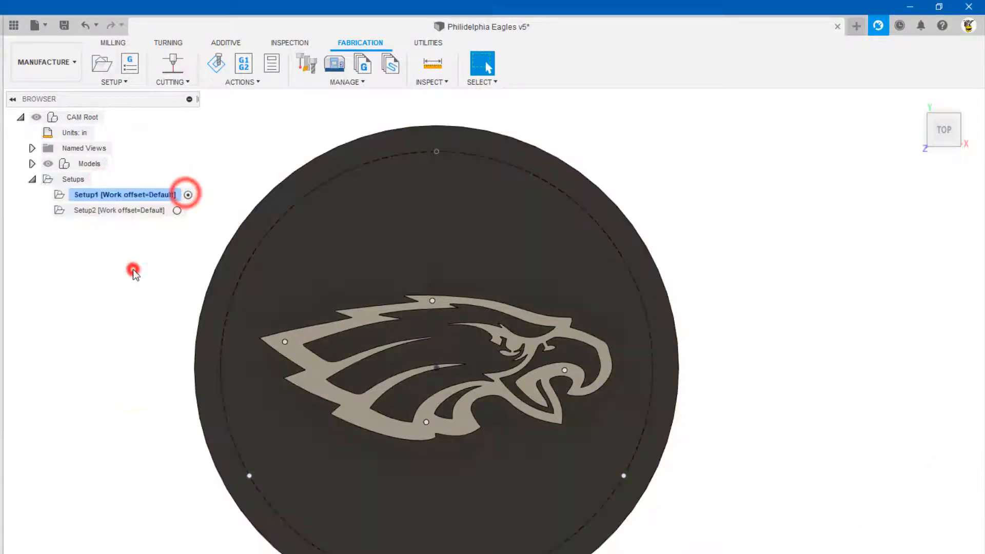
pyautogui.click(134, 269)
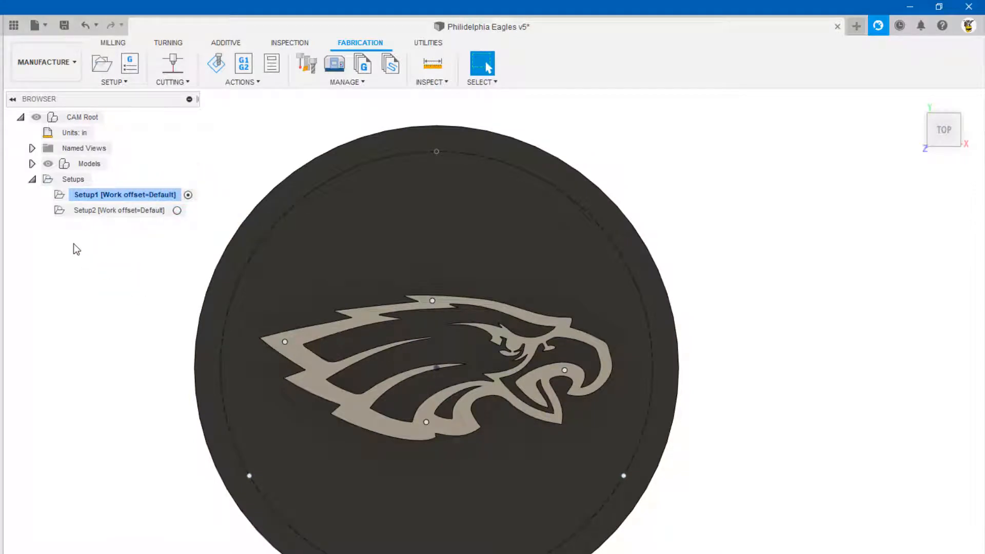
pyautogui.rightClick(137, 199)
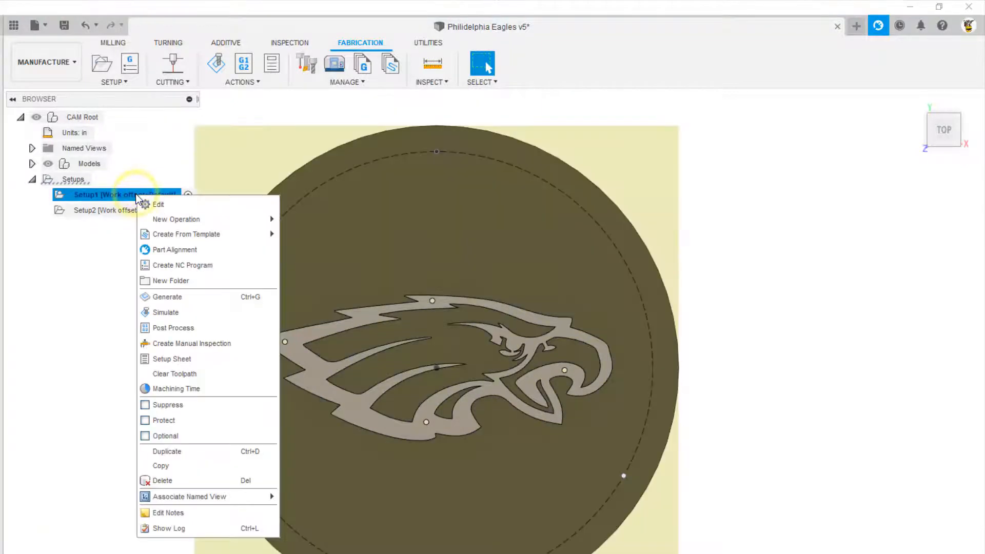
pyautogui.moveTo(173, 236)
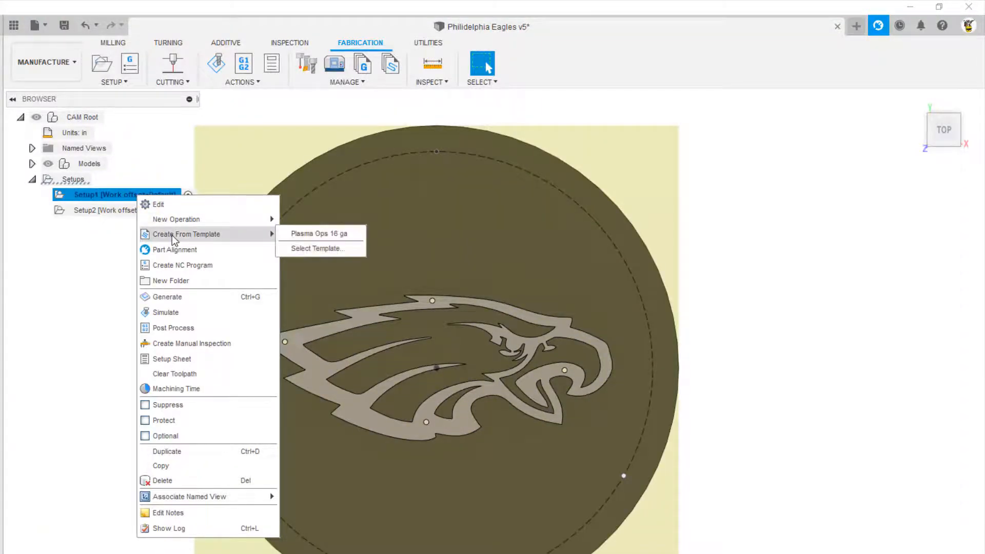
pyautogui.click(302, 234)
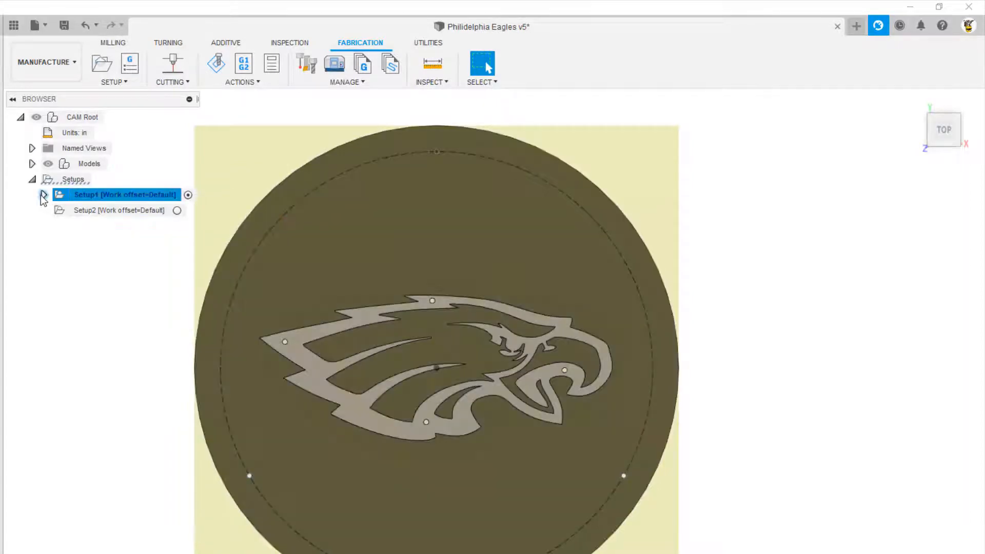
pyautogui.click(43, 195)
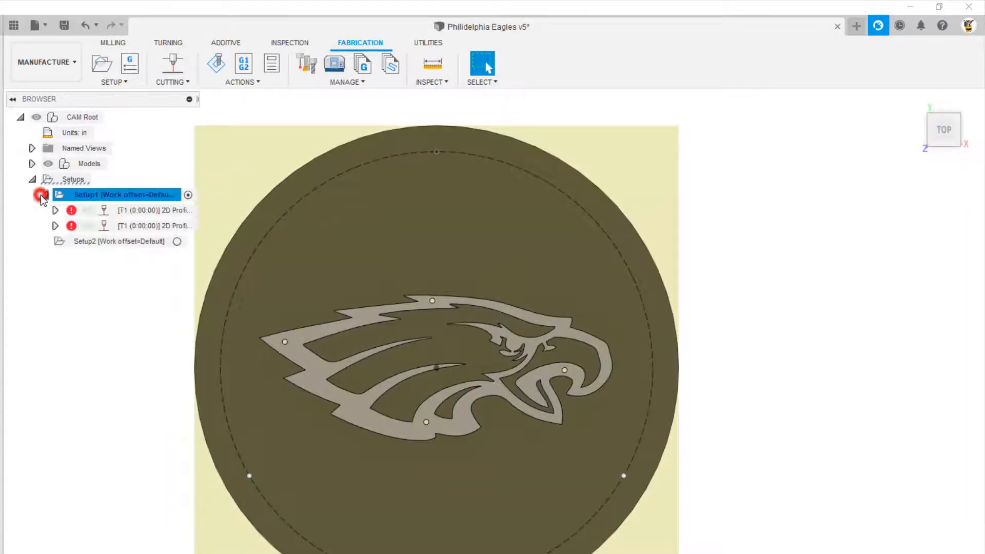
# Step: Delete the first of the two 2D Profile operations in the round plate's setup
pyautogui.click(136, 210)
pyautogui.click(139, 224)
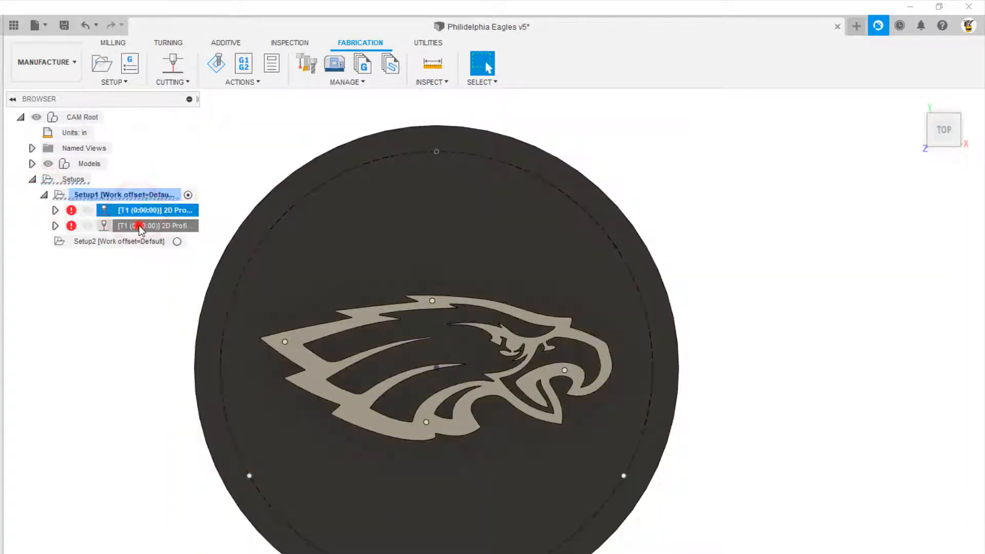
pyautogui.click(139, 212)
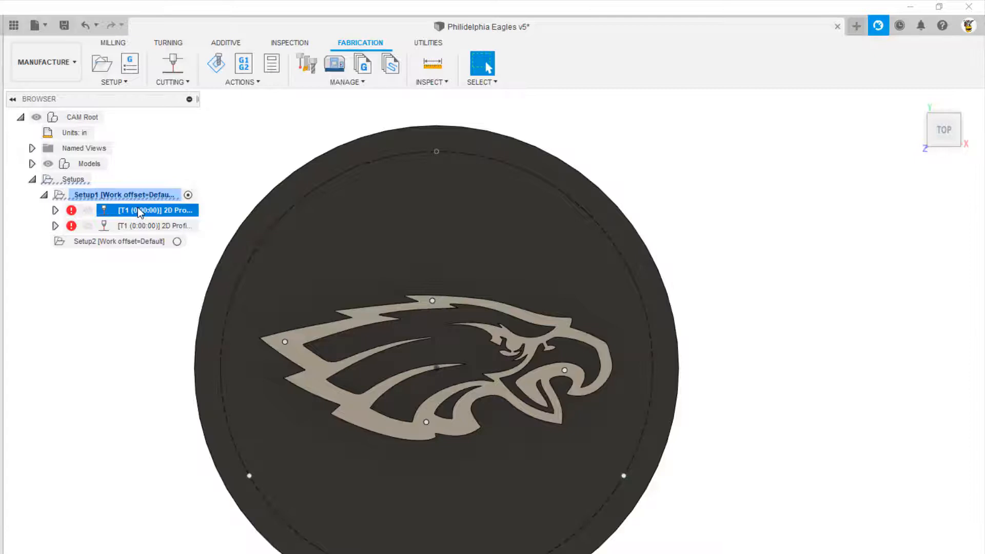
pyautogui.press('Delete')
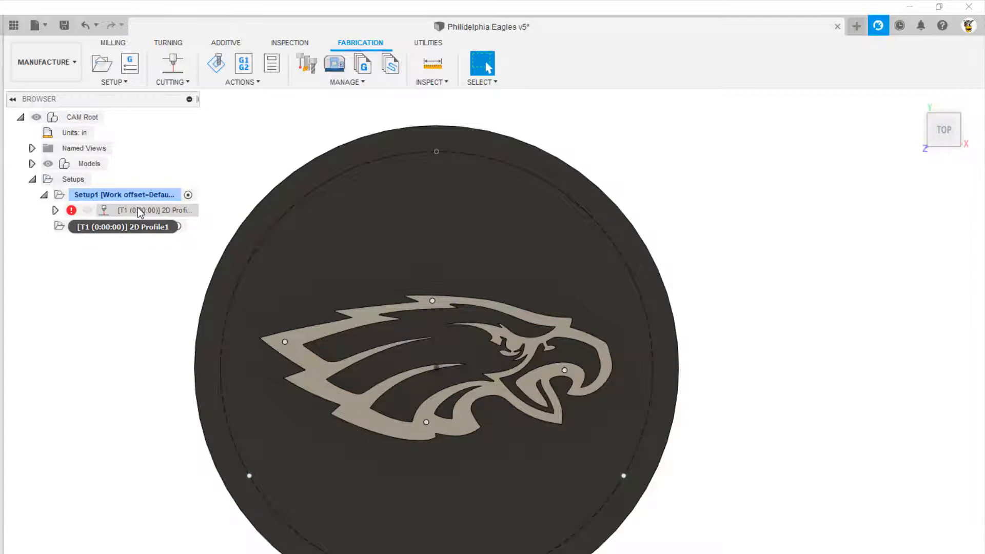
# Step: Edit the plate's remaining 2D Profile, select the round plate's face as its cutting contour and generate the toolpath
pyautogui.rightClick(137, 208)
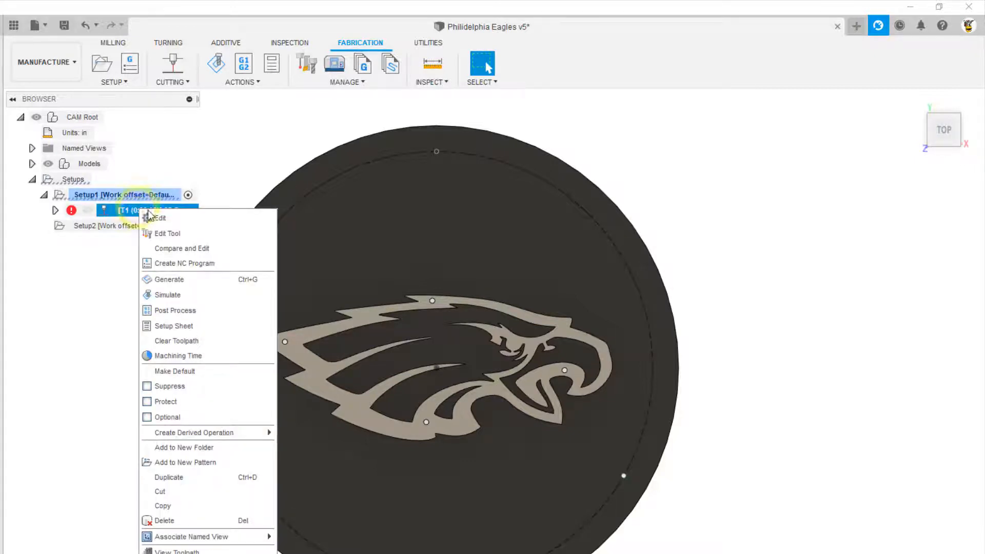
pyautogui.click(154, 216)
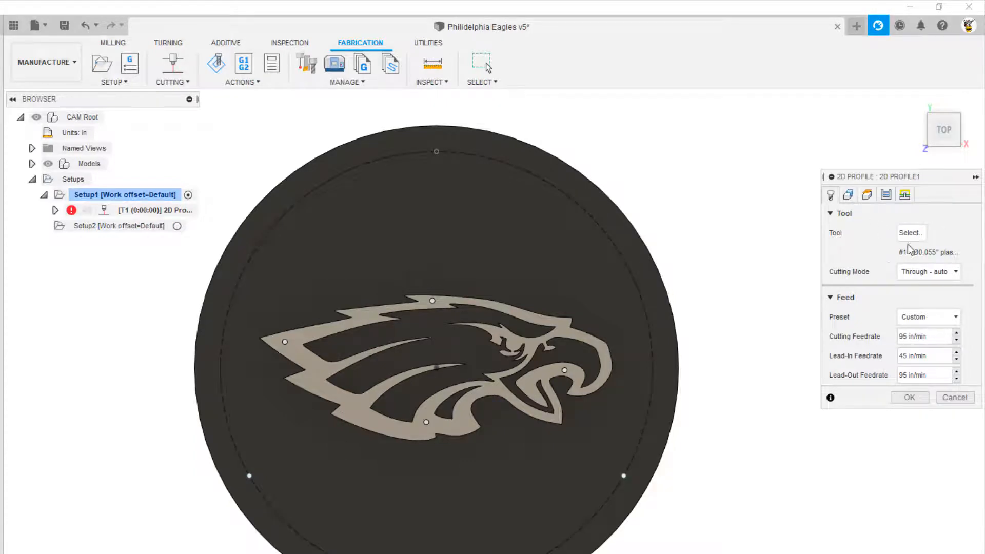
pyautogui.click(847, 195)
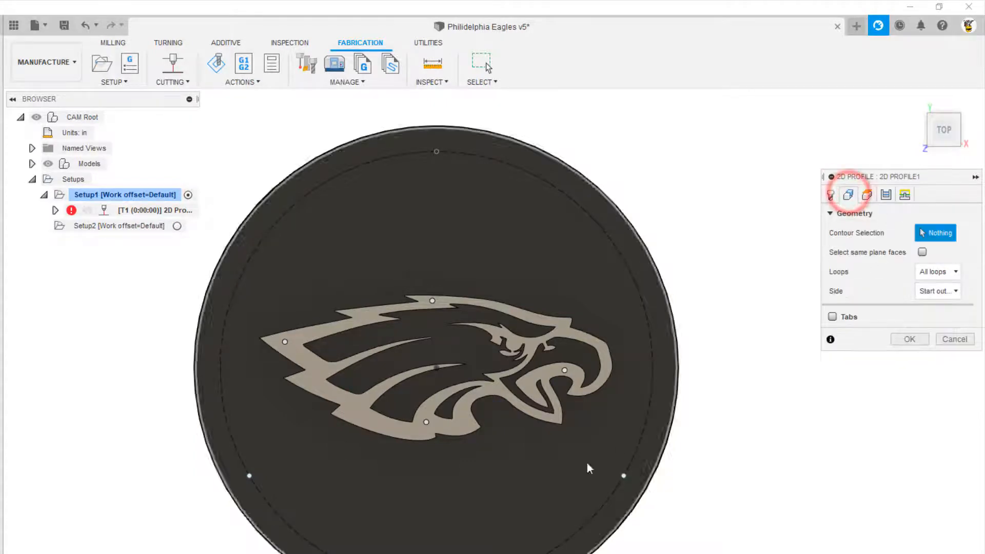
pyautogui.click(546, 484)
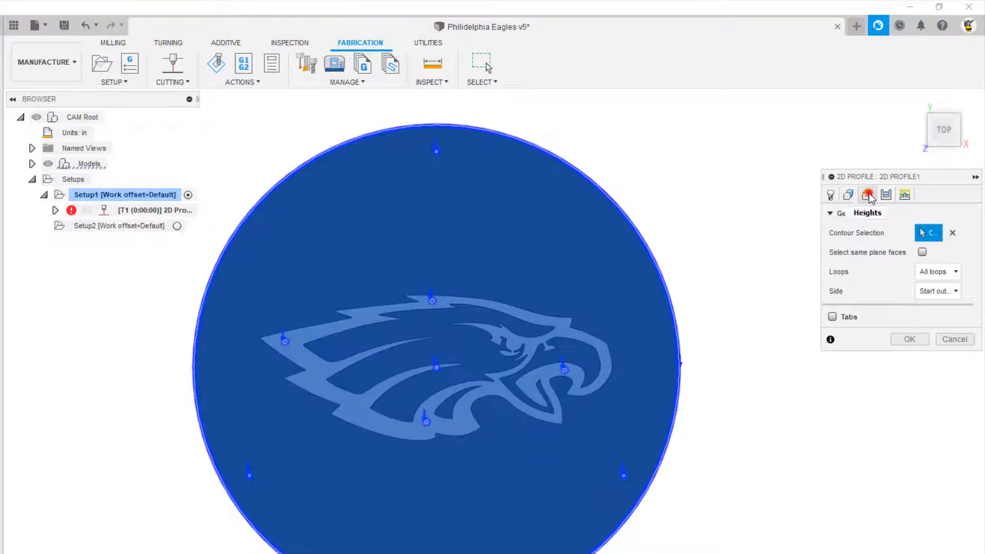
pyautogui.click(867, 194)
pyautogui.click(883, 194)
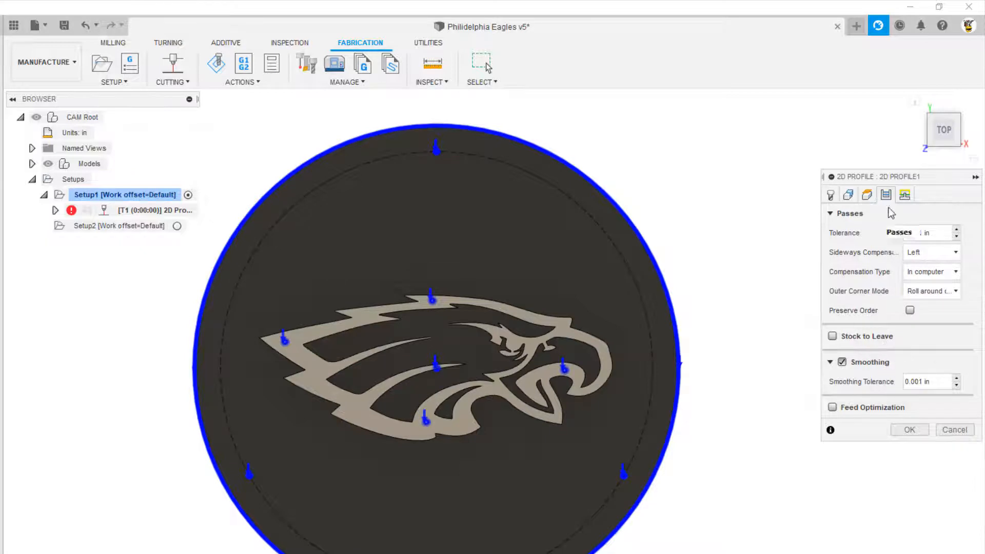
pyautogui.click(904, 195)
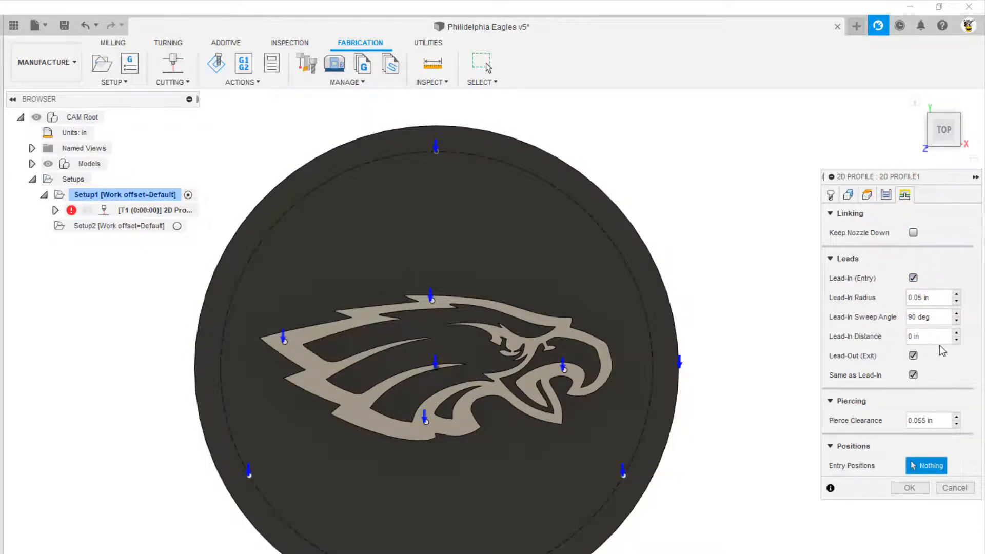
pyautogui.click(909, 489)
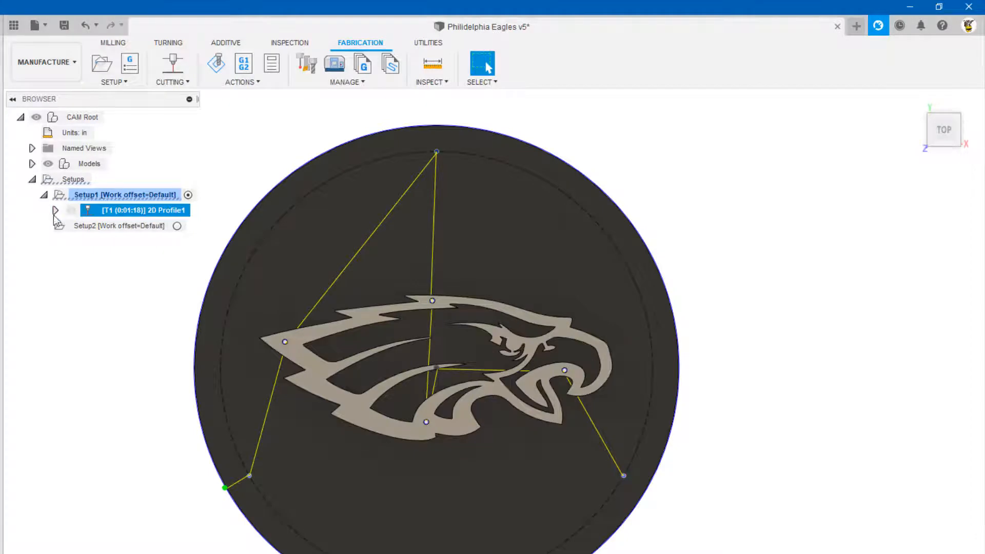
# Step: Add operations from the Plasma Ops 16 ga template to the eagle head's setup and expand it
pyautogui.click(89, 226)
pyautogui.rightClick(89, 227)
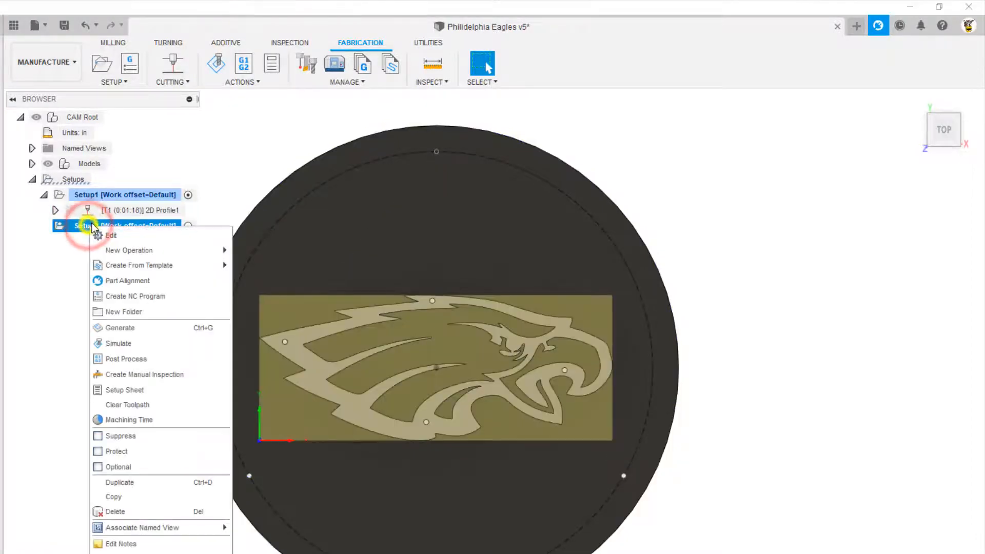
pyautogui.moveTo(120, 269)
pyautogui.click(250, 262)
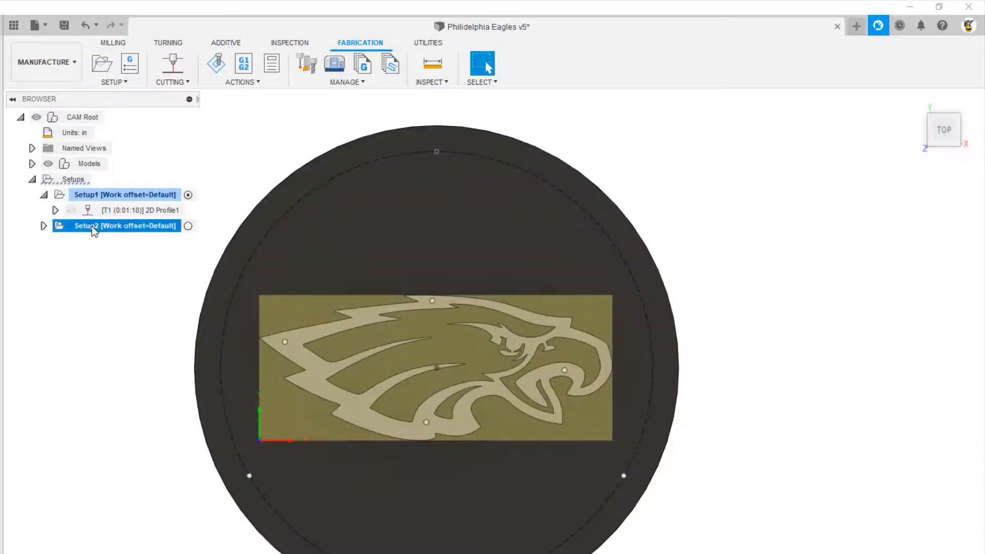
pyautogui.click(43, 226)
# Step: Edit the second 2D Profile in the eagle head's setup, select the eagle head's face as its contour and generate the toolpath
pyautogui.click(123, 241)
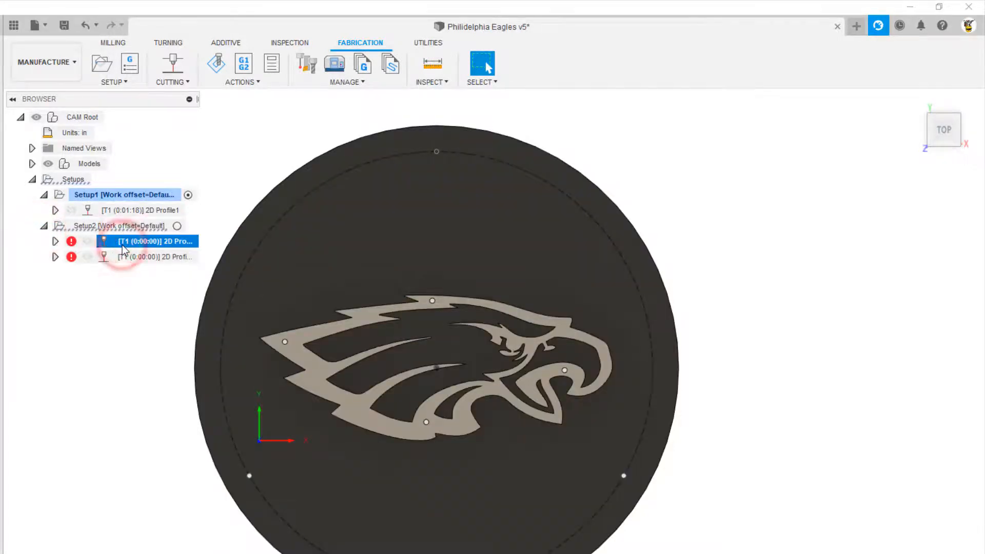
pyautogui.click(127, 258)
pyautogui.click(128, 241)
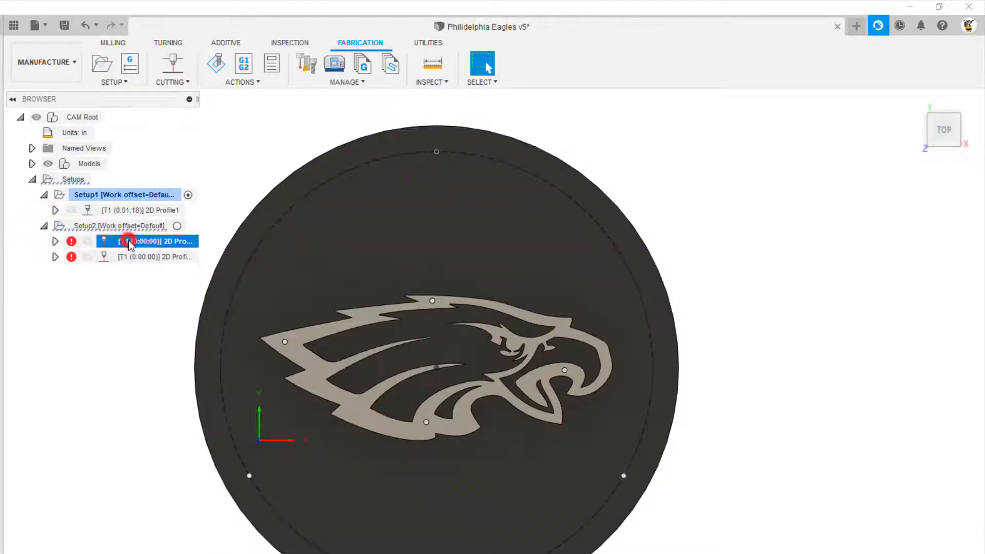
pyautogui.click(134, 258)
pyautogui.rightClick(136, 258)
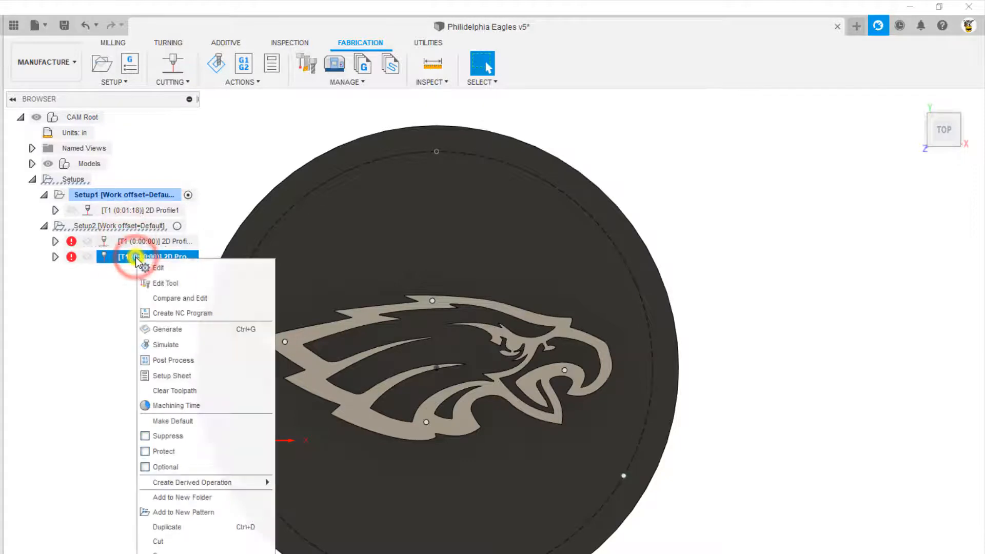
pyautogui.click(162, 267)
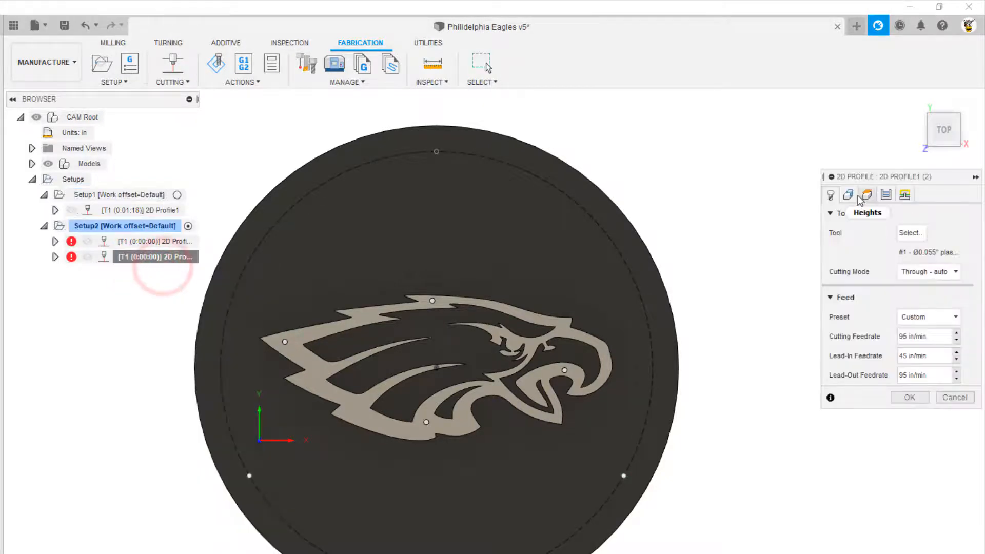
pyautogui.click(847, 194)
pyautogui.click(372, 419)
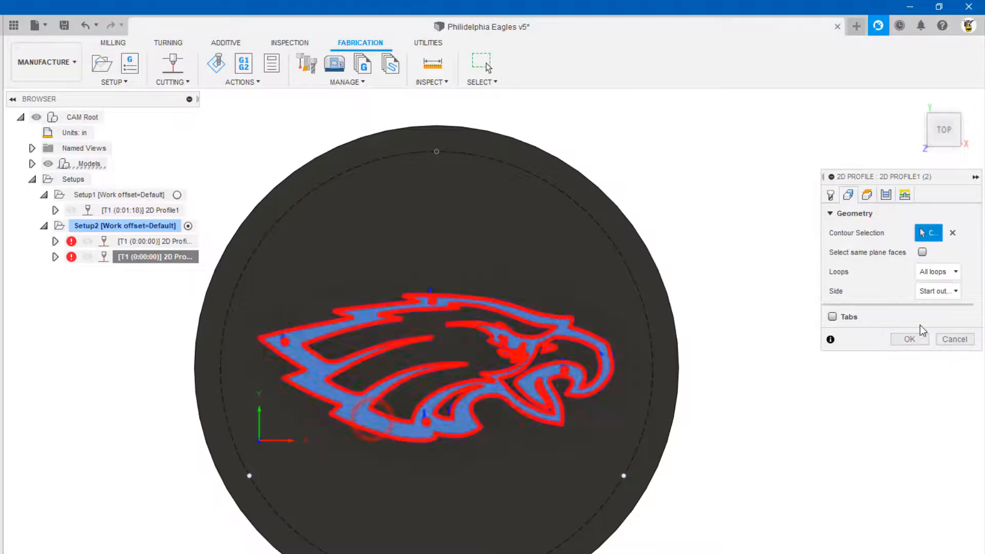
pyautogui.click(909, 339)
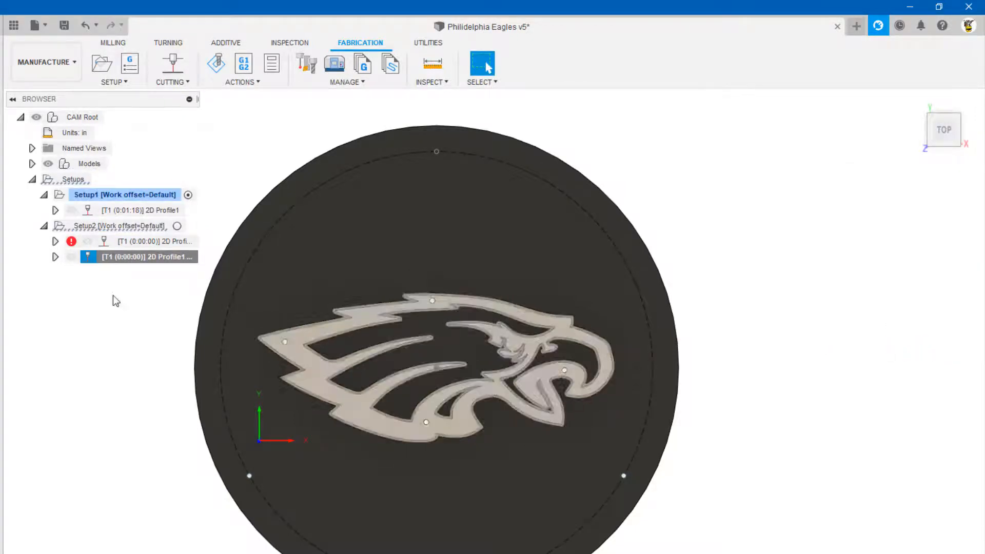
# Step: Delete the unused first 2D Profile operation from the eagle head's setup
pyautogui.click(55, 256)
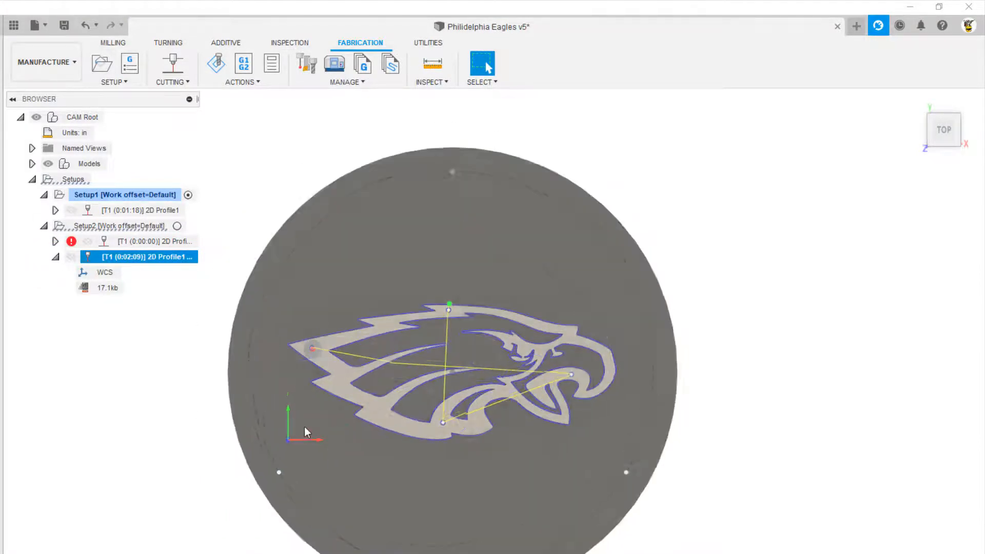
pyautogui.click(135, 243)
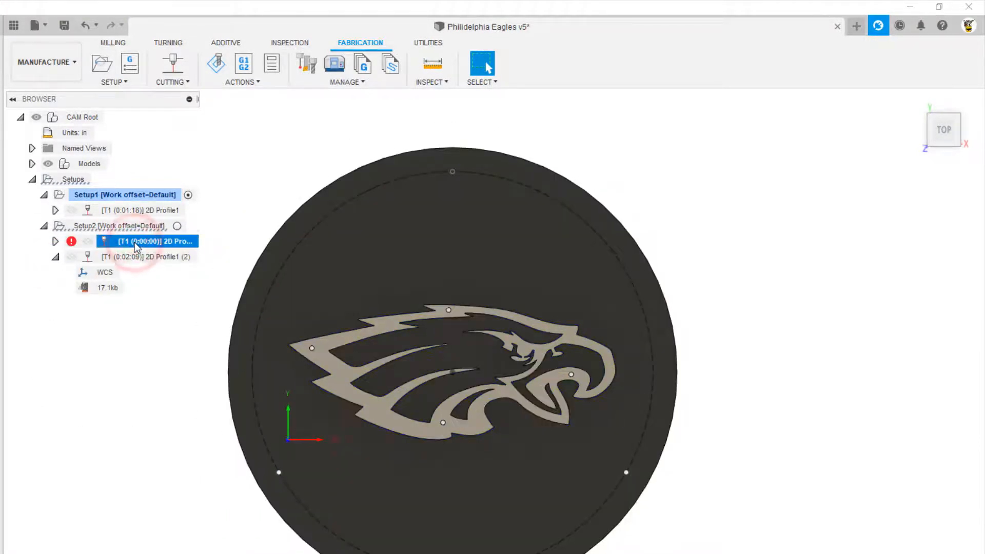
pyautogui.press('Delete')
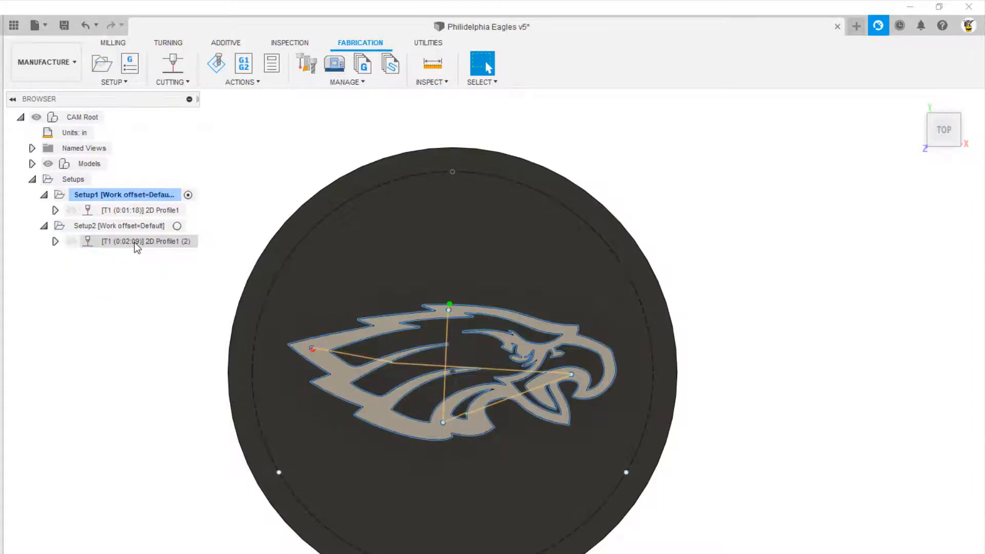
pyautogui.click(104, 292)
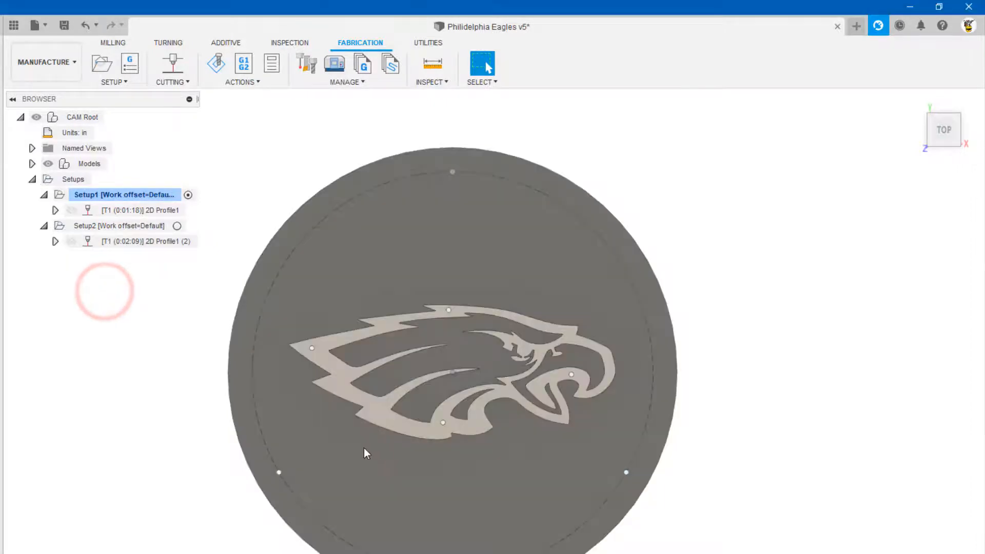
# Step: Create a new 2D Profile operation in the plate's setup and select the round plate's face as its contour
pyautogui.click(127, 196)
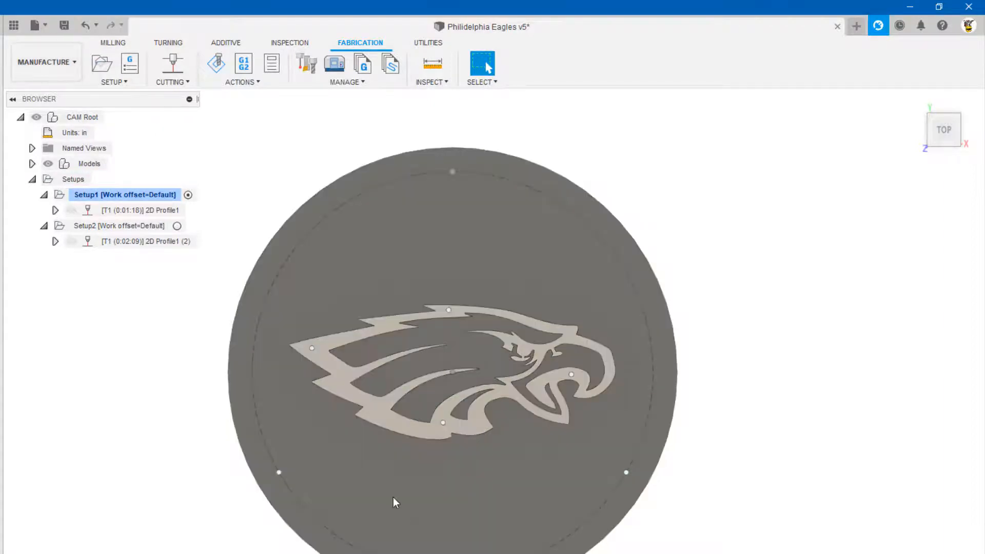
pyautogui.click(120, 198)
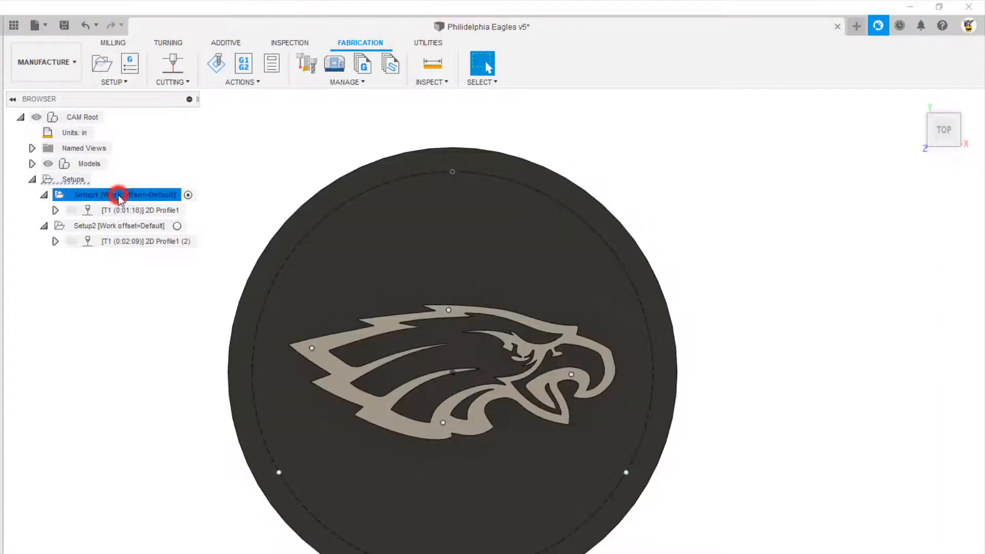
pyautogui.click(172, 63)
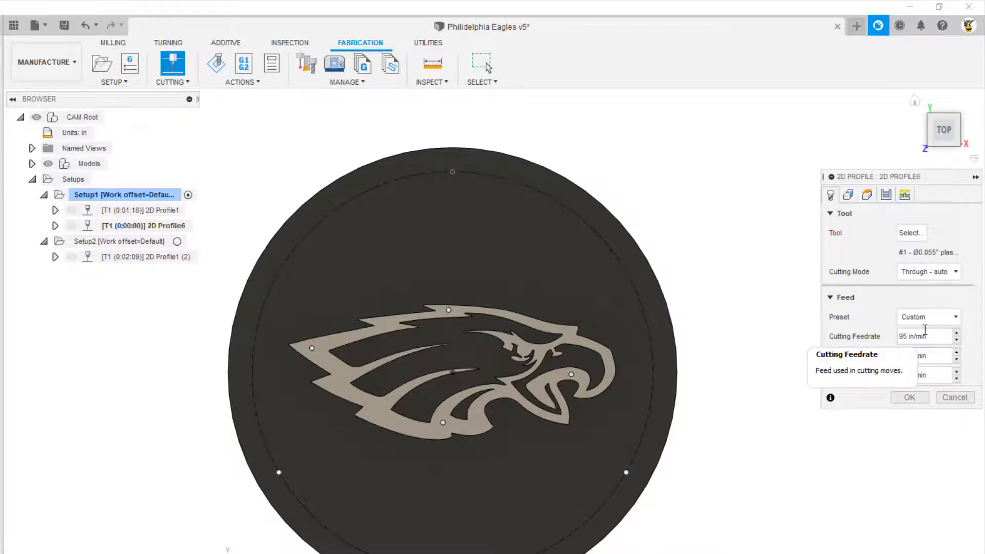
pyautogui.click(849, 199)
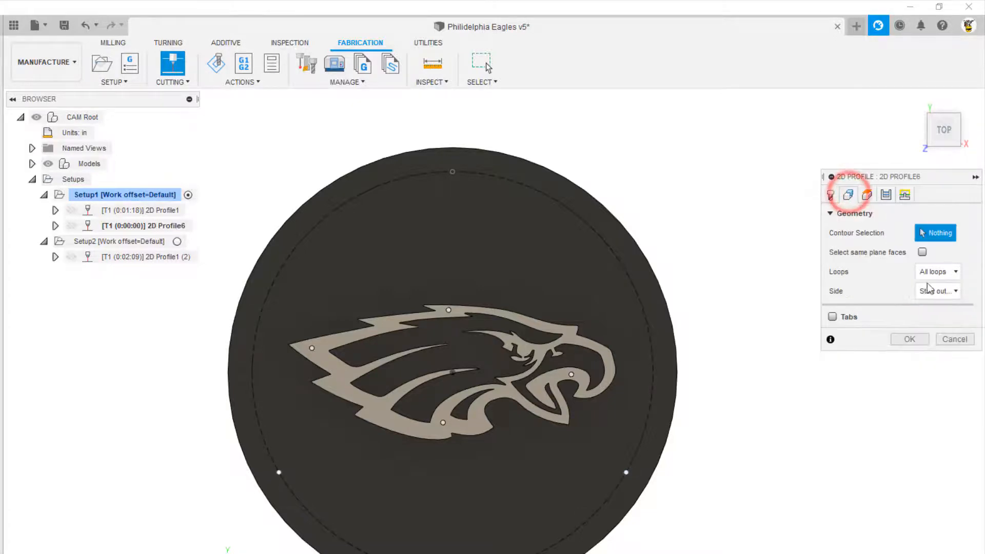
pyautogui.click(514, 220)
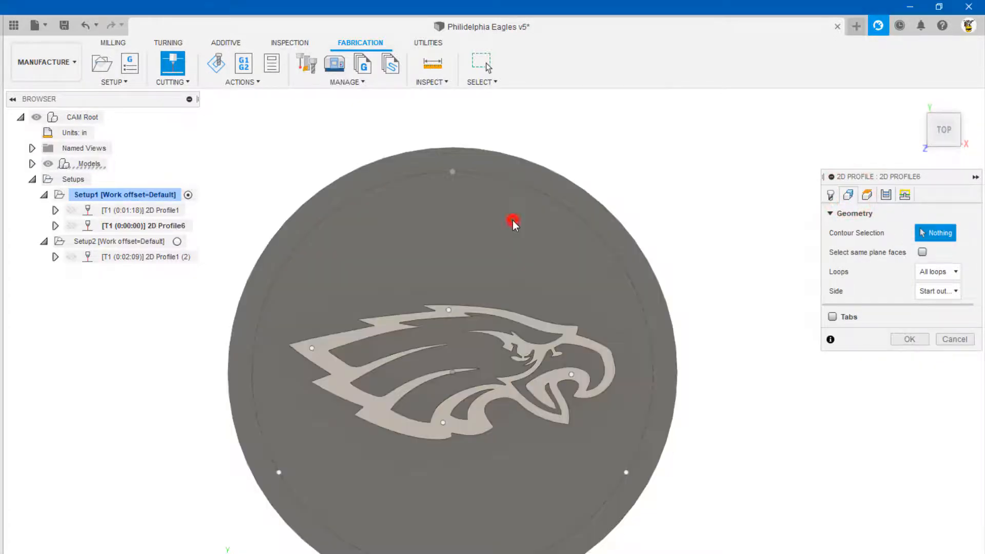
# Step: Set the new 2D Profile's passes to a .001 in tolerance with In computer compensation, and enable smoothing
pyautogui.click(867, 194)
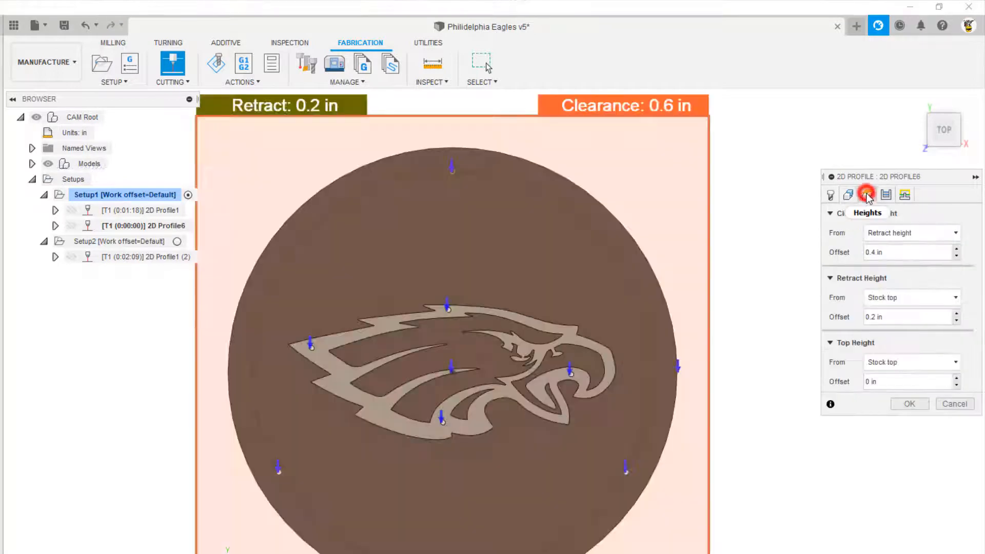
pyautogui.click(885, 194)
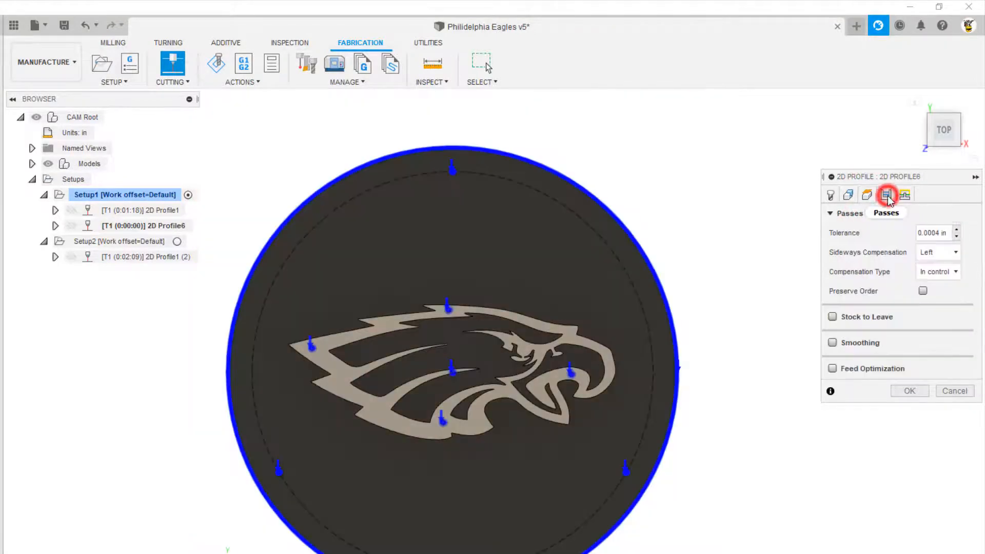
pyautogui.doubleClick(940, 233)
pyautogui.write('.001')
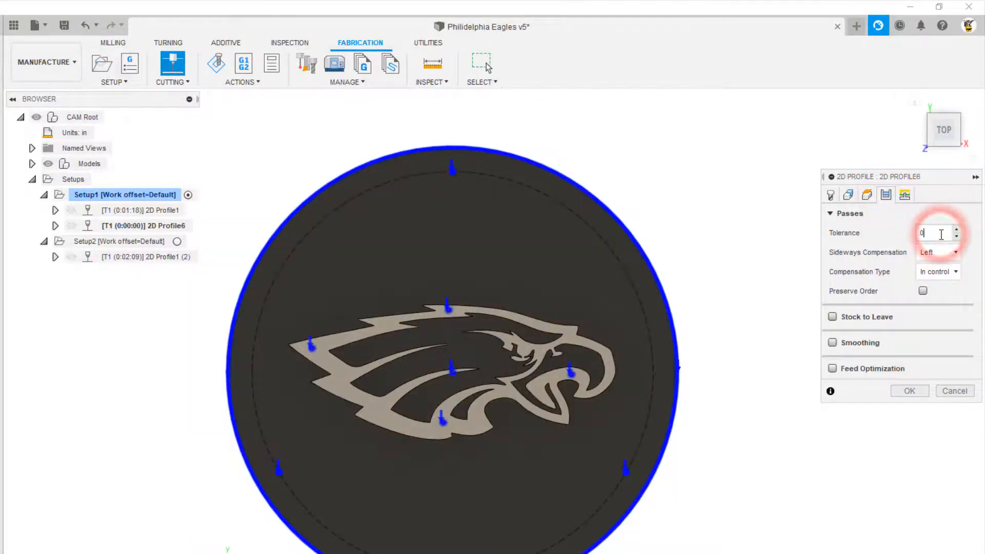
pyautogui.click(936, 272)
pyautogui.click(930, 286)
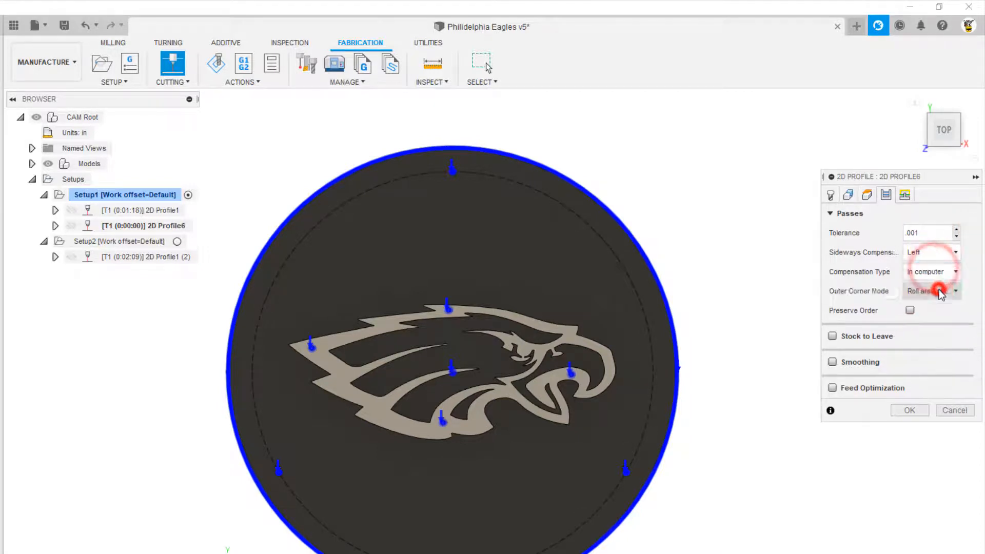
pyautogui.click(832, 362)
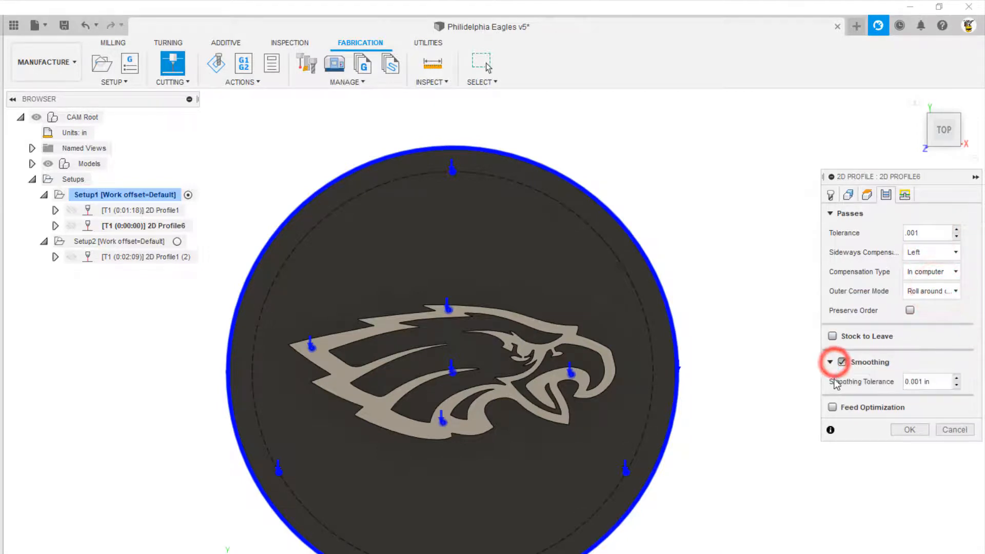
# Step: Set the lead-in radius to .05 in, sweep angle to 90 degrees and lead-in distance to 0, and generate the toolpath
pyautogui.click(905, 196)
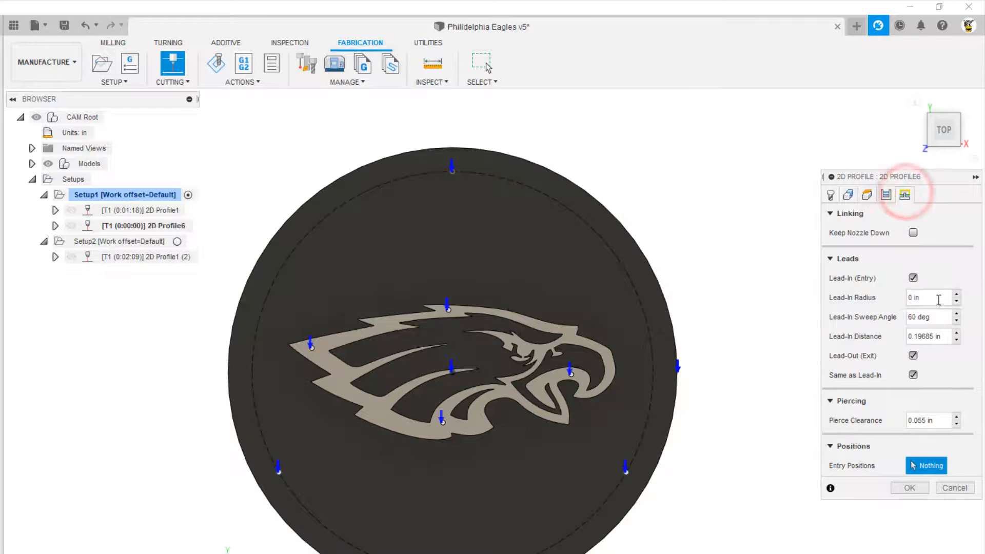
pyautogui.click(936, 299)
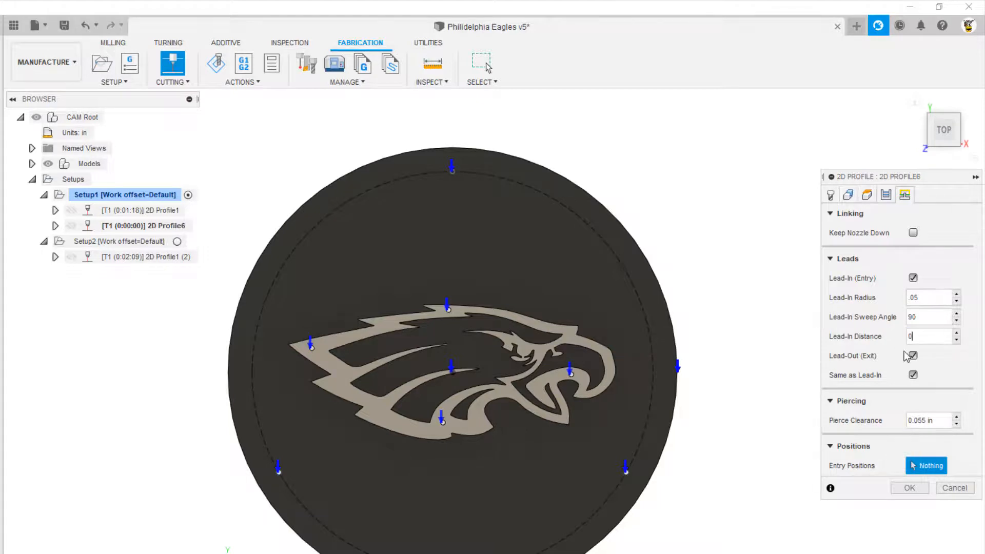
pyautogui.click(903, 488)
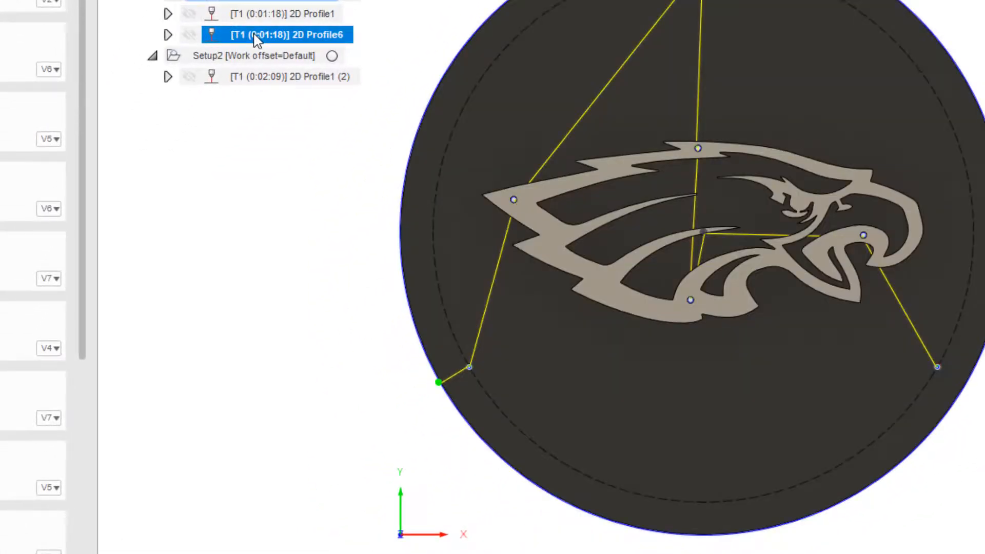
# Step: Store the new 2D Profile operation as a template named 2D Profile in the local templates folder
pyautogui.rightClick(290, 36)
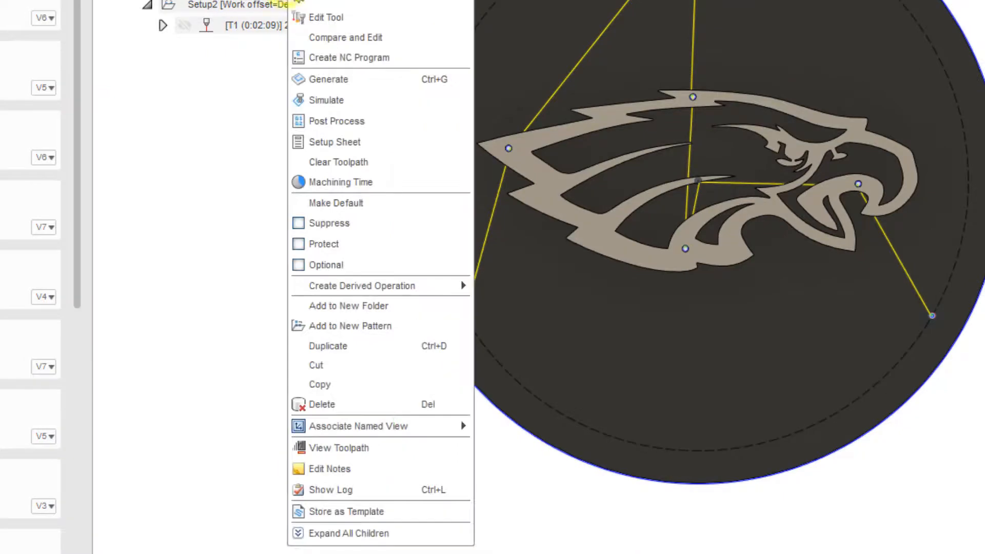
pyautogui.click(345, 512)
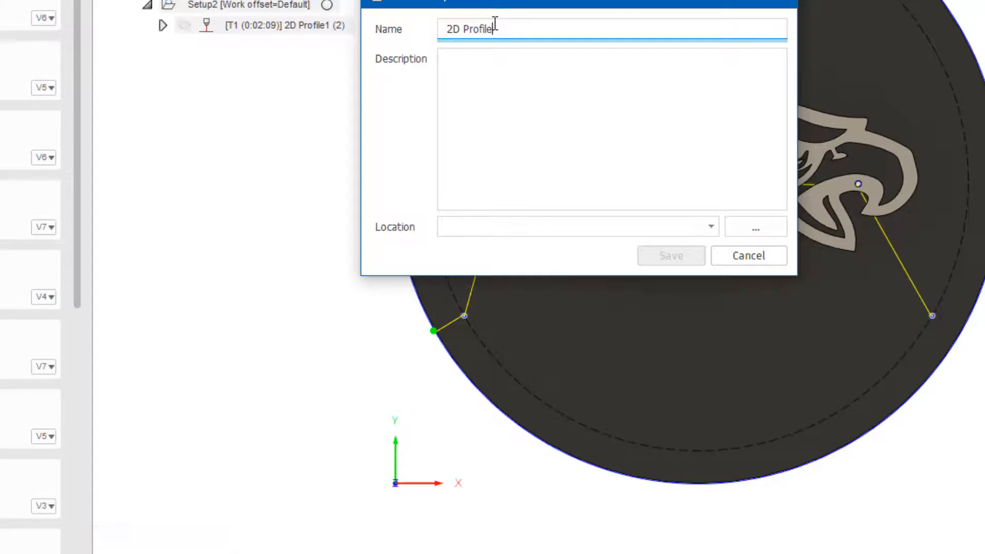
pyautogui.click(707, 227)
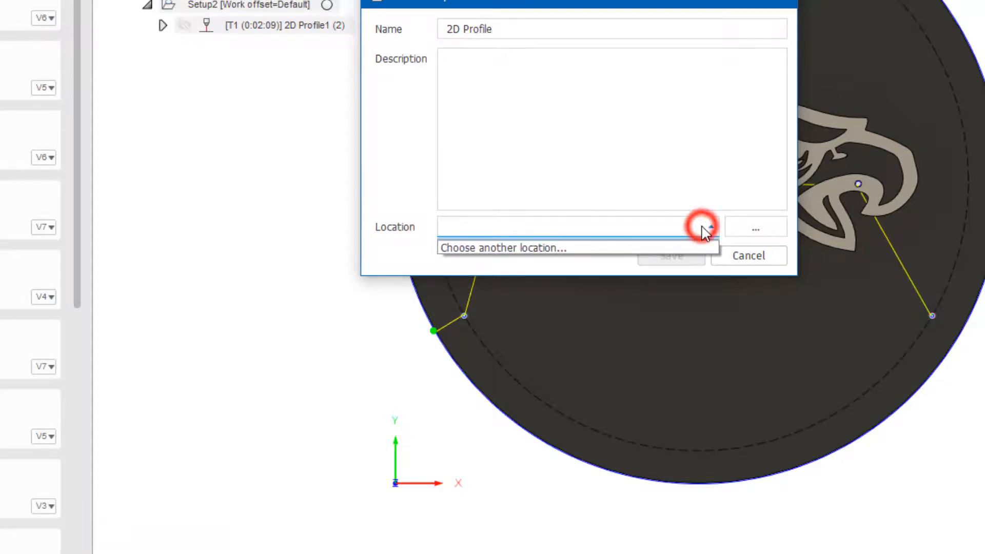
pyautogui.click(745, 229)
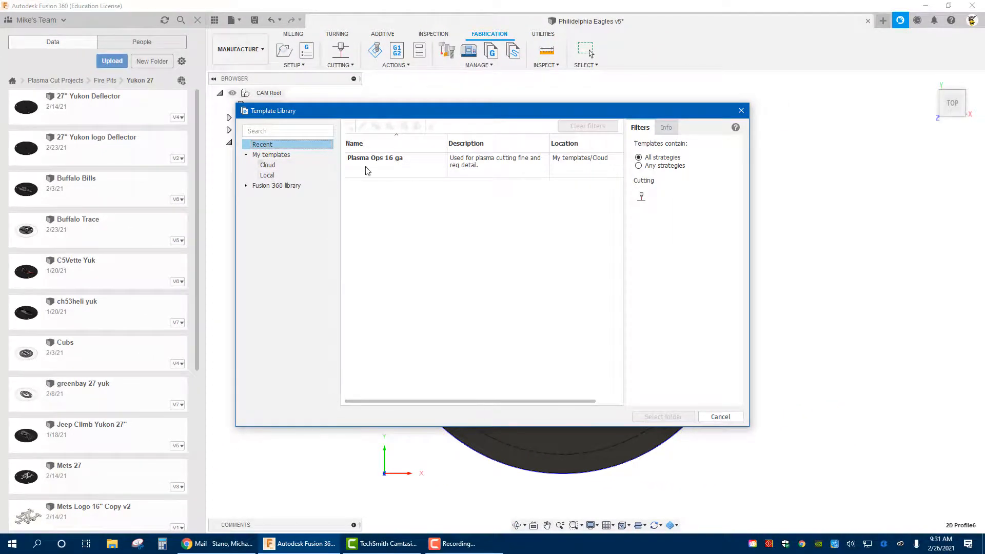
pyautogui.click(272, 175)
pyautogui.click(672, 416)
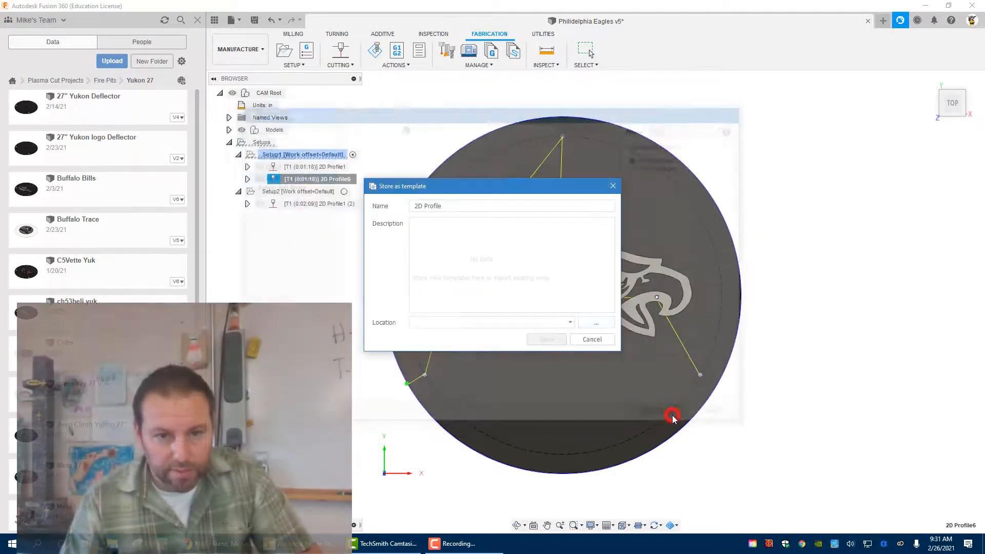
pyautogui.click(549, 339)
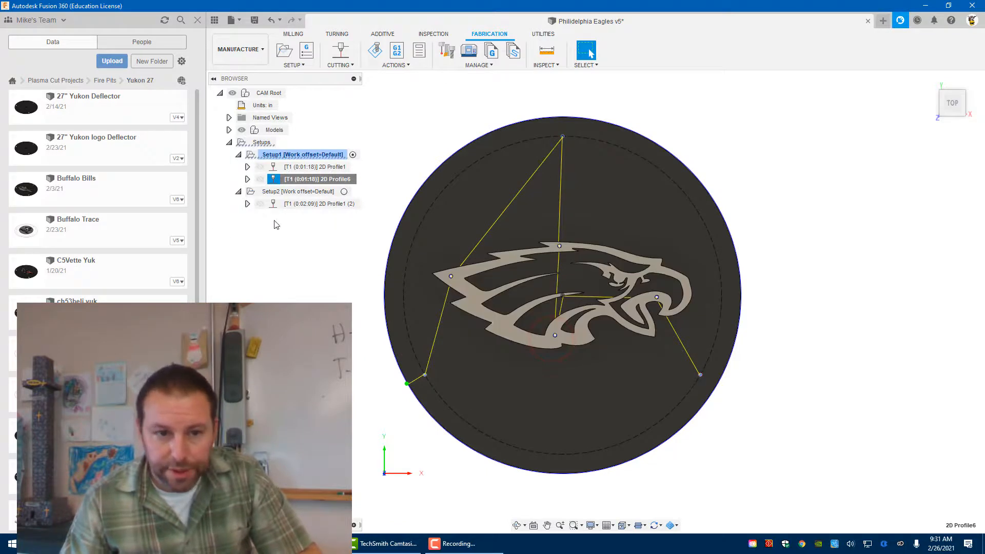
# Step: Check which templates are offered for creating operations in the eagle head's setup
pyautogui.click(288, 191)
pyautogui.rightClick(290, 194)
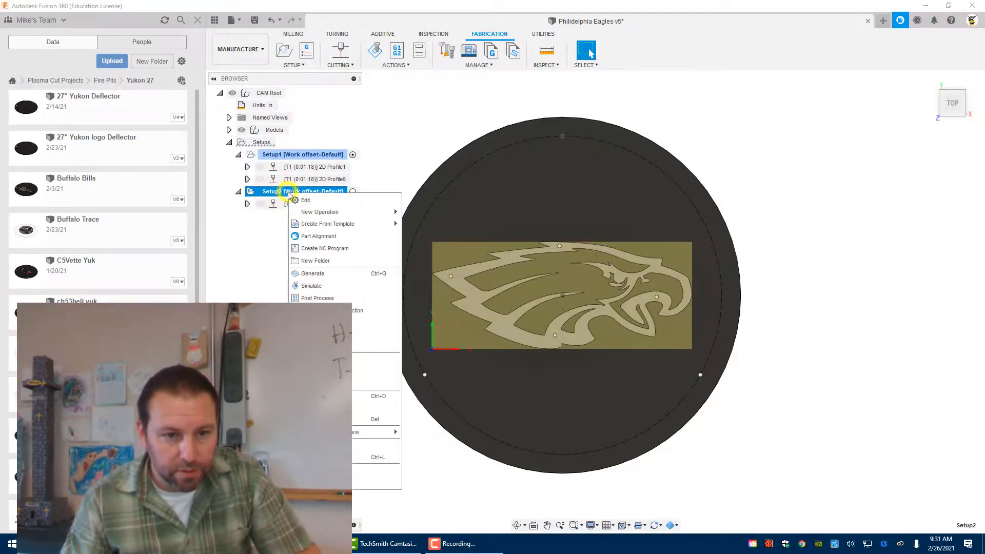
pyautogui.moveTo(359, 224)
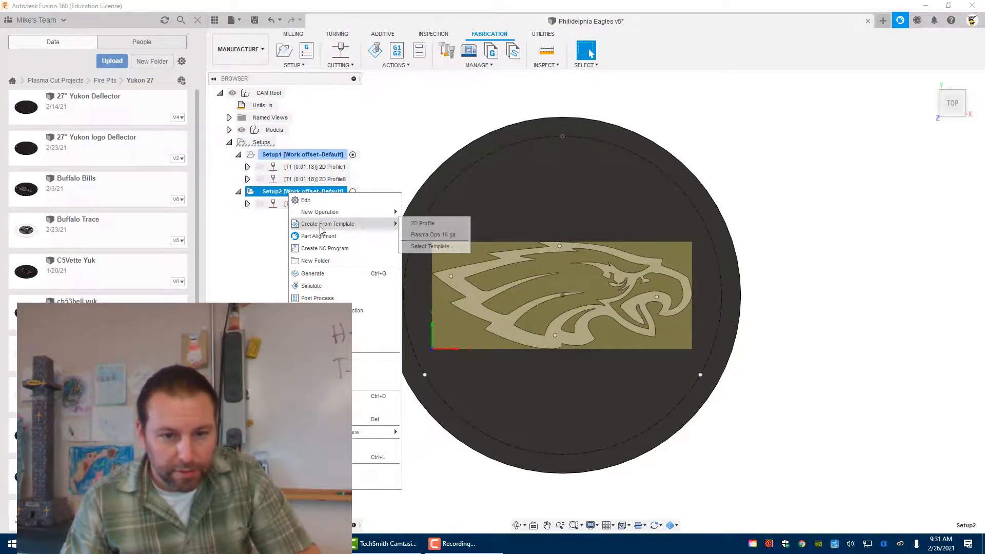
pyautogui.click(431, 224)
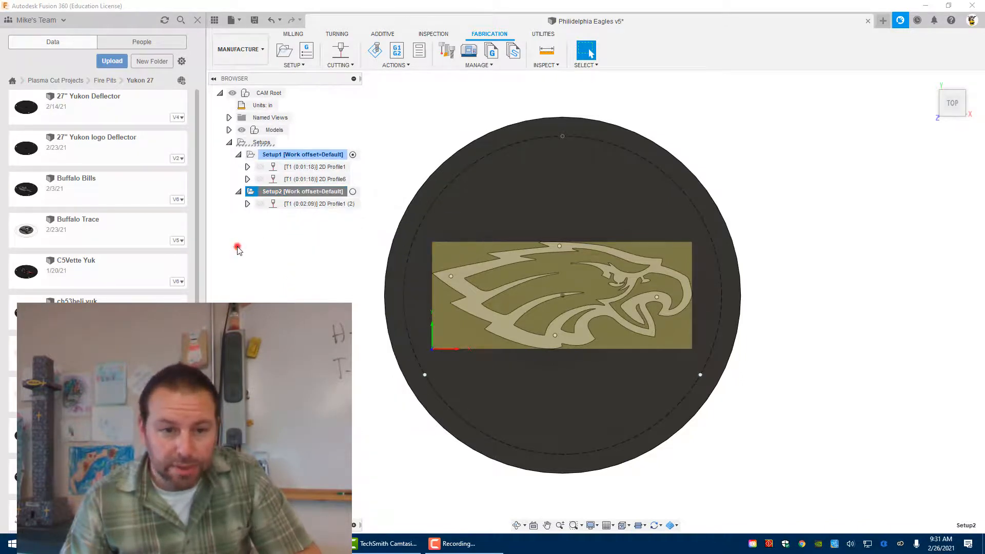
pyautogui.click(237, 246)
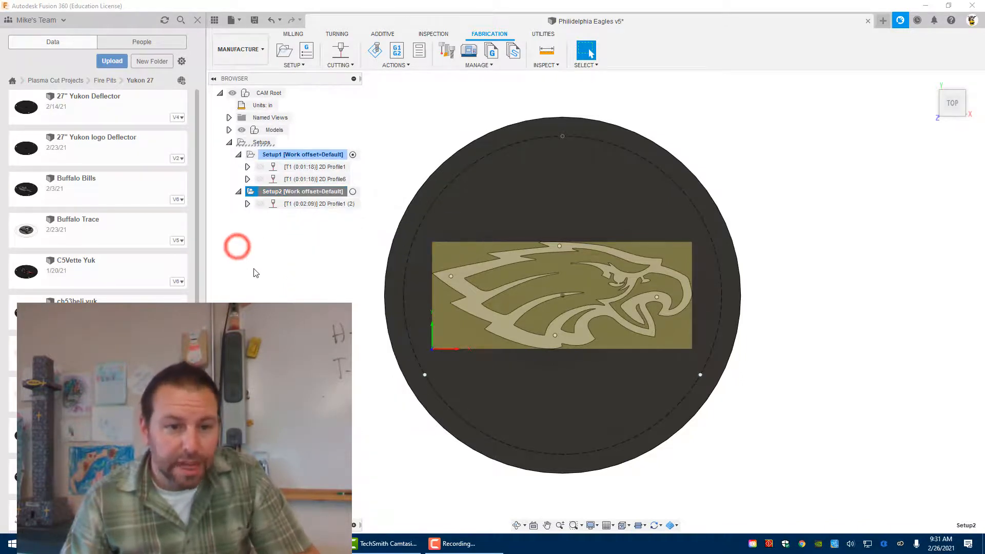
# Step: Delete the local 2D Profile template from the Template Library, view the cloud templates and close the library
pyautogui.click(513, 50)
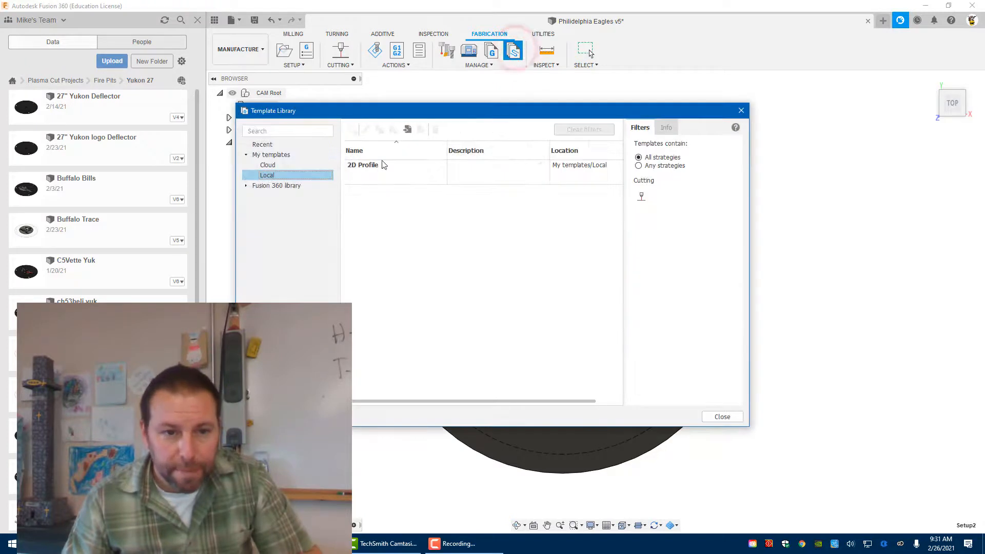
pyautogui.click(366, 167)
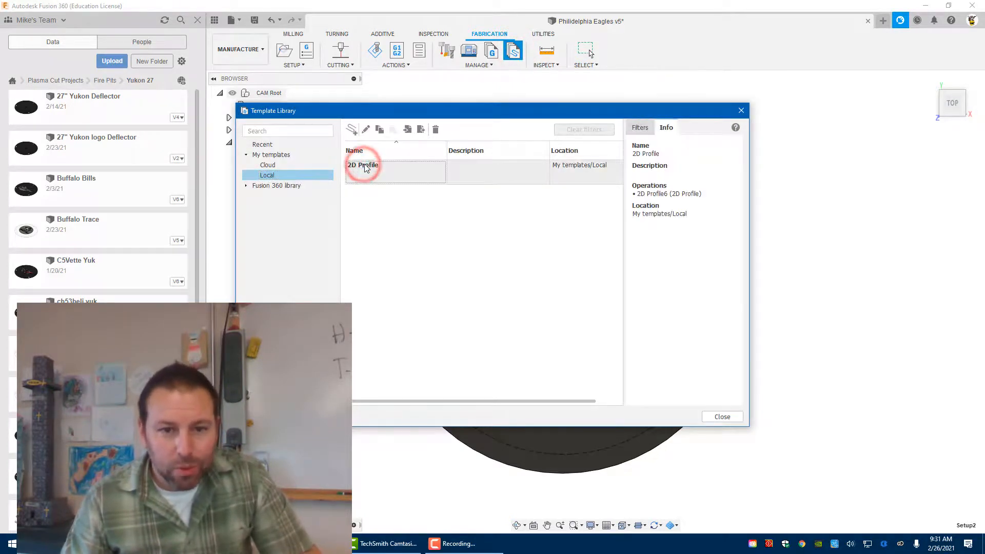
pyautogui.click(436, 130)
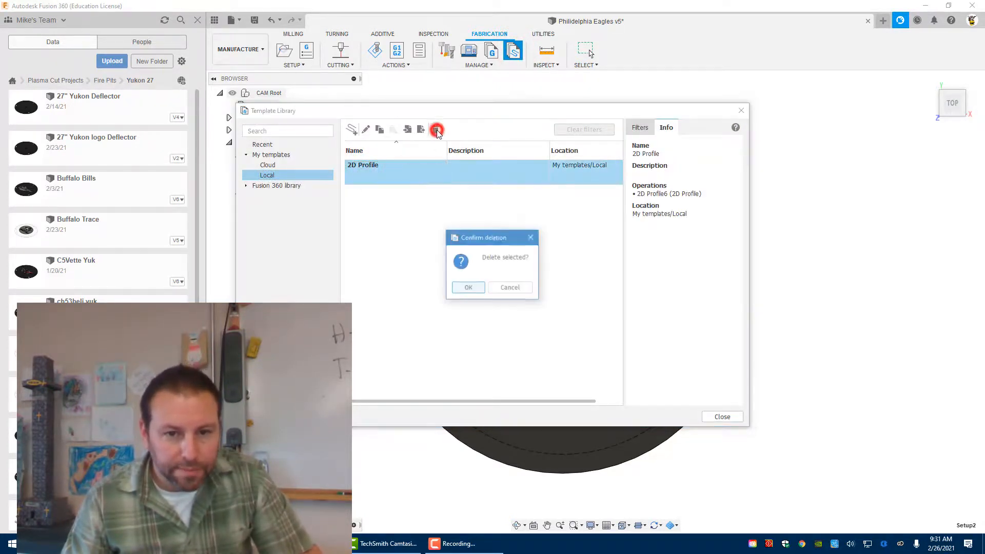
pyautogui.click(467, 288)
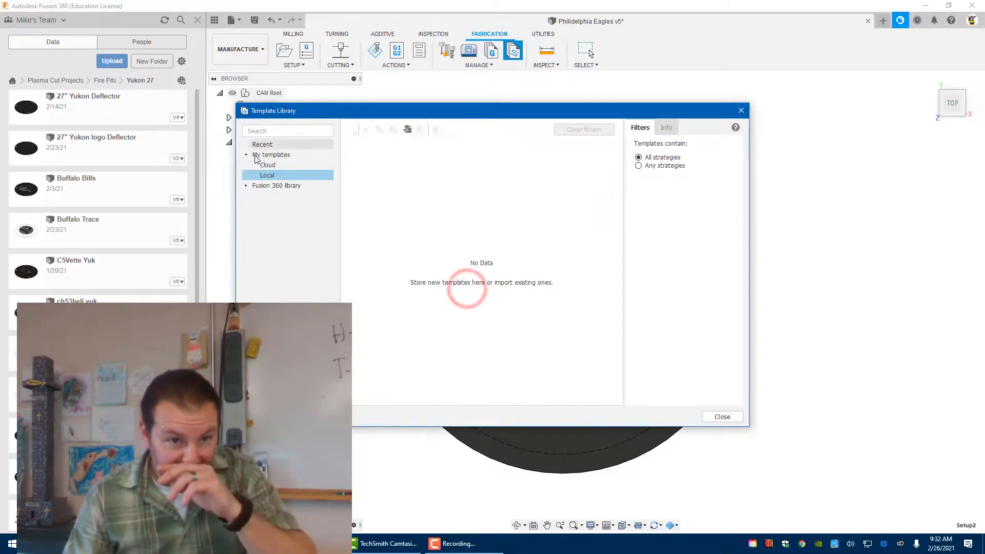
pyautogui.click(266, 164)
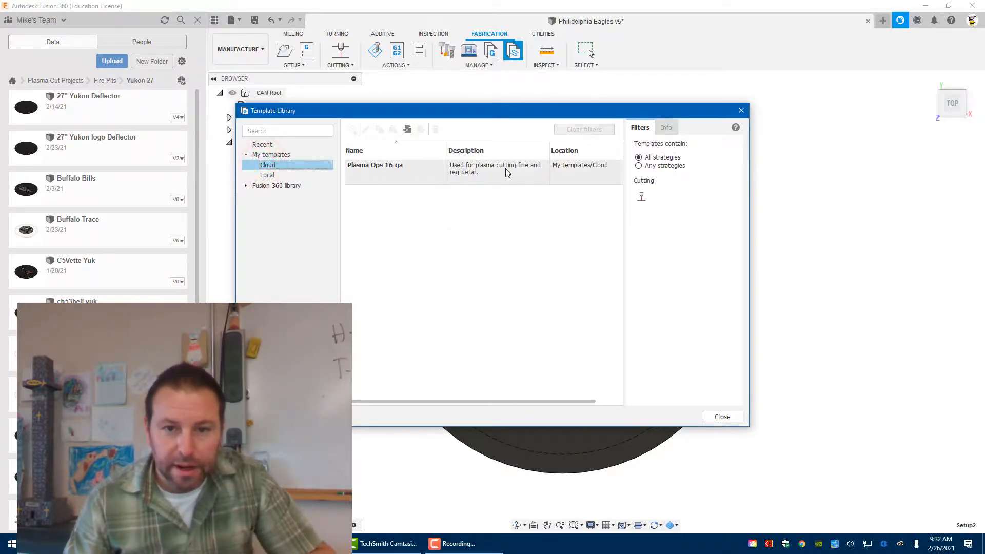
pyautogui.click(721, 416)
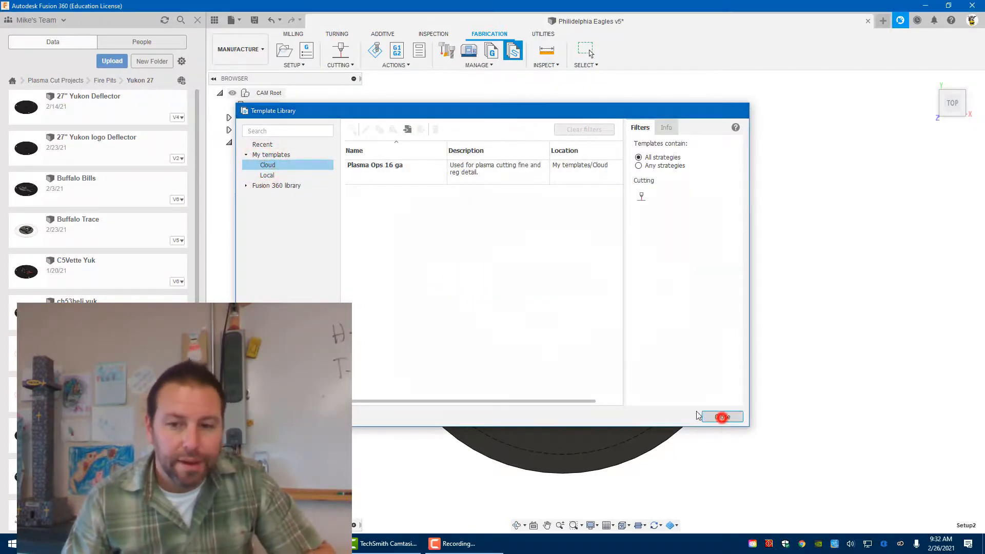